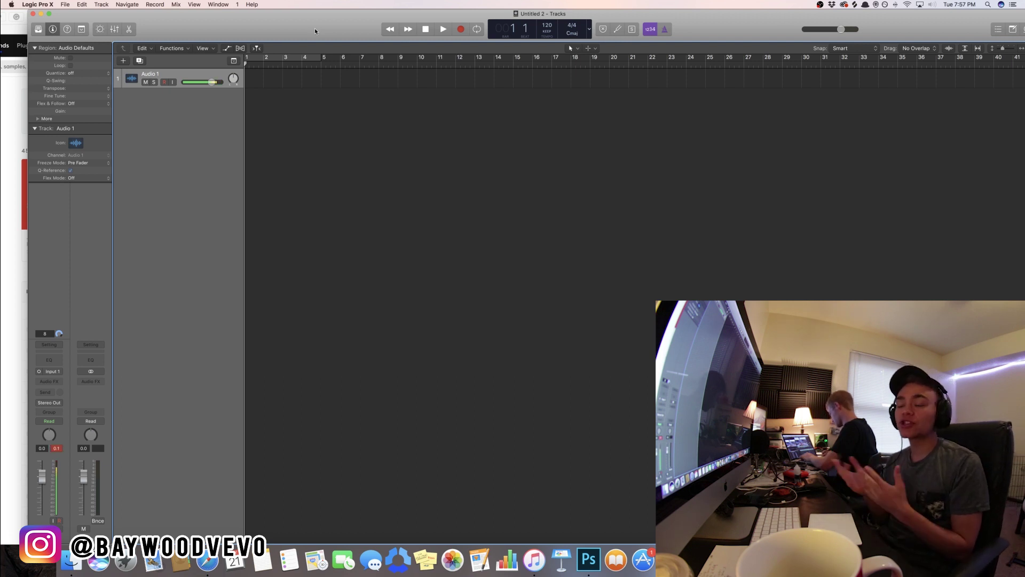
- Import the Vibes Omelo finalmix audio file from the desktop onto a new track at bar 1, including its markers
drag(315, 28, 213, 28)
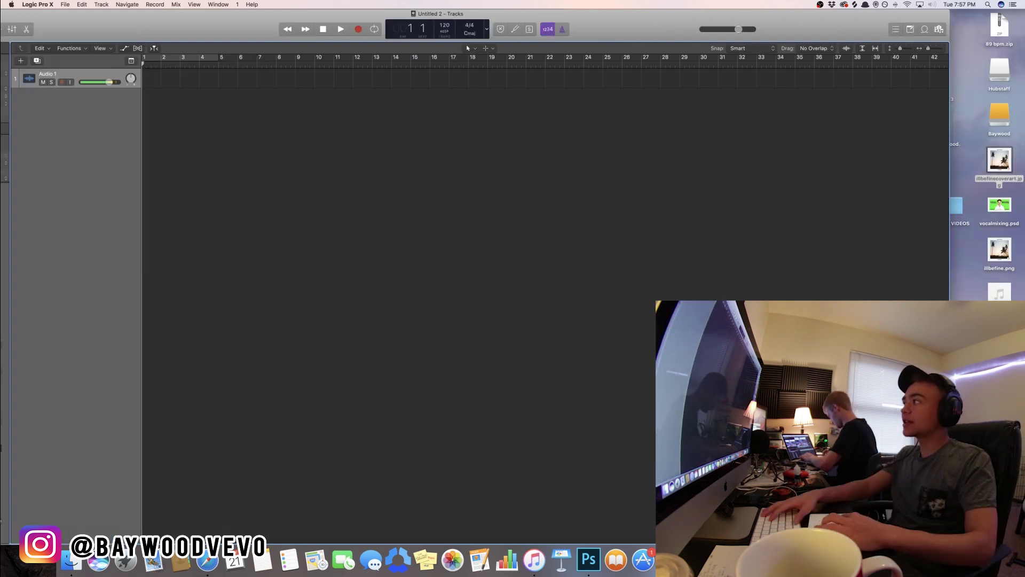
drag(999, 161, 77, 211)
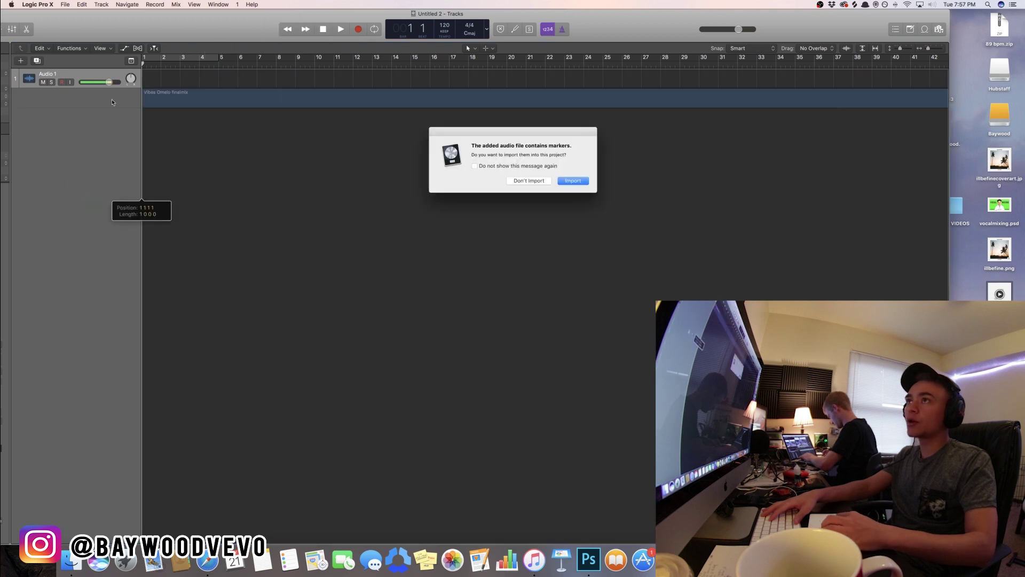
click(558, 180)
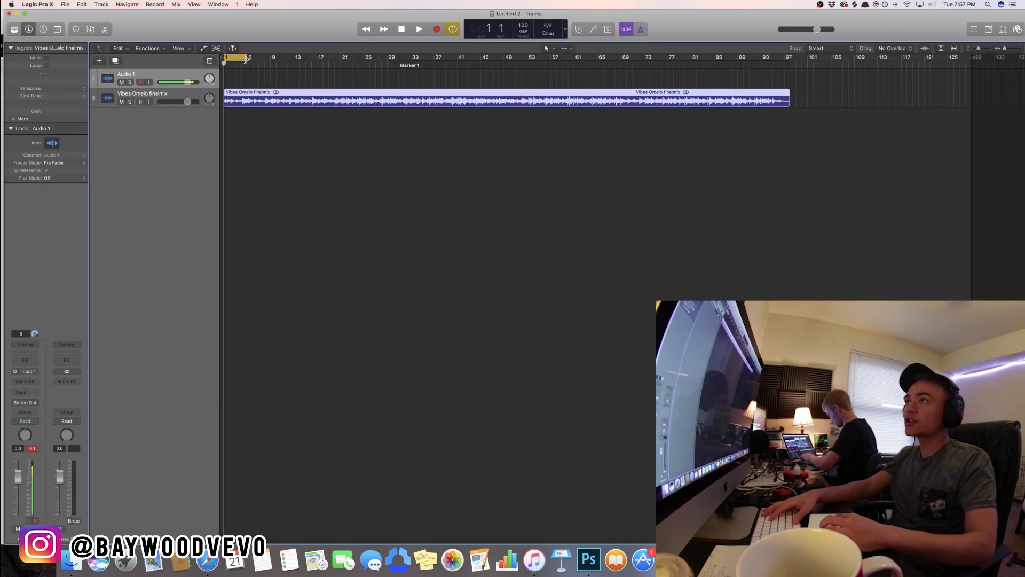
- Set the cycle range to cover the song section from bar 21 to about bar 29
drag(245, 57, 789, 57)
drag(979, 48, 983, 49)
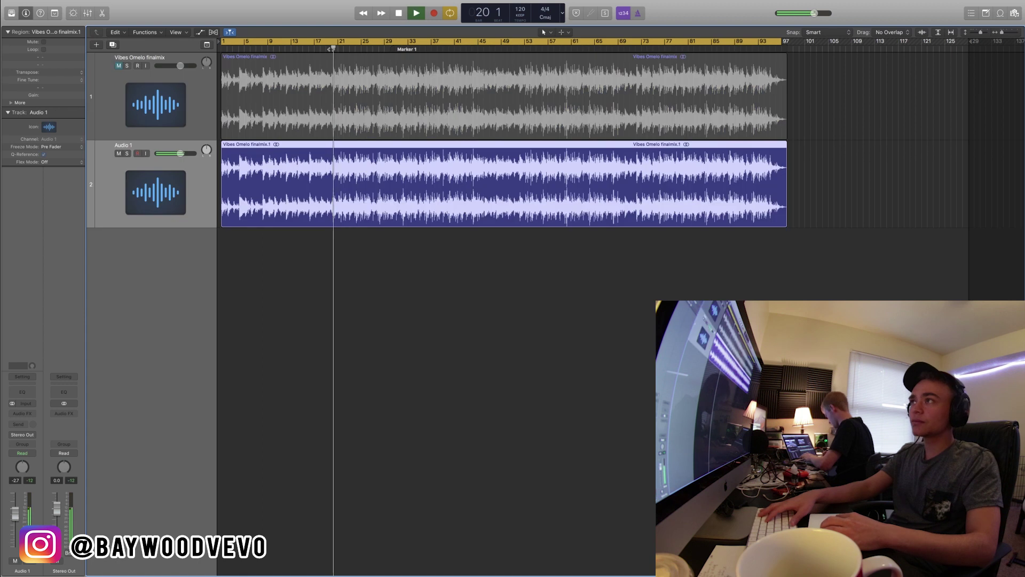
drag(222, 42, 332, 43)
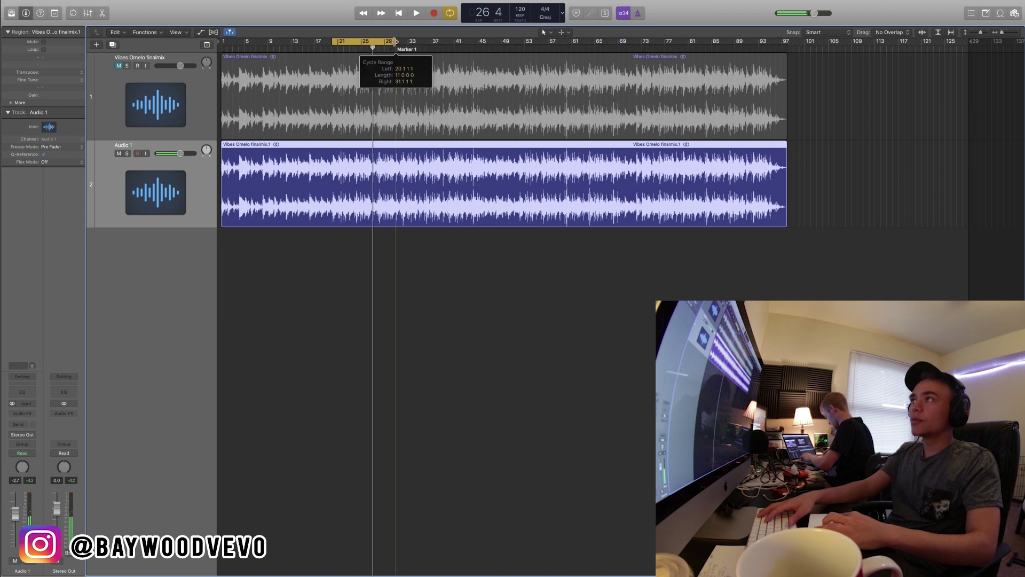
drag(333, 44, 338, 43)
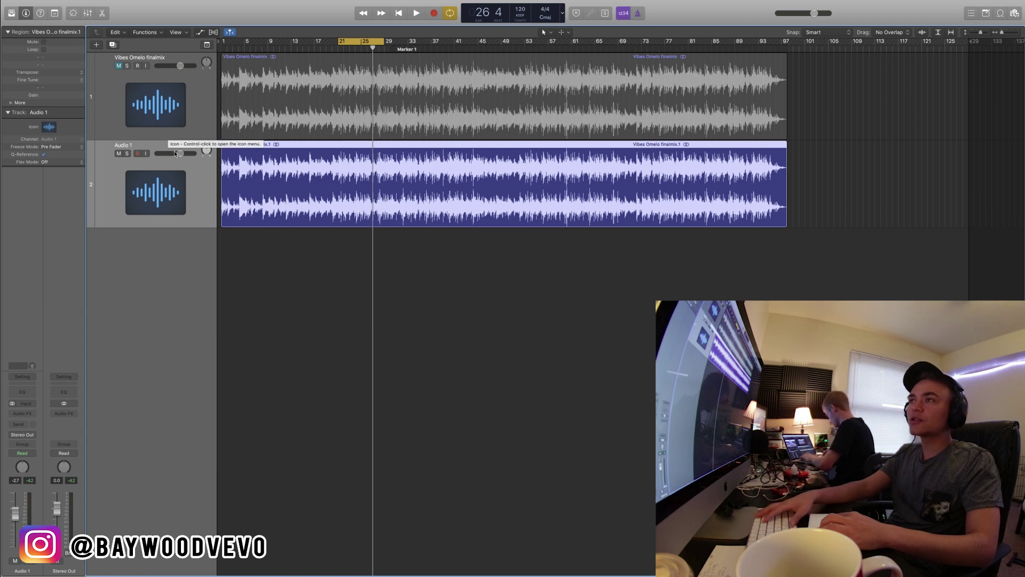
- Set the Audio 1 track volume to -1.4 dB and insert a stereo Linear Phase EQ on the Stereo Out channel
drag(179, 154, 181, 153)
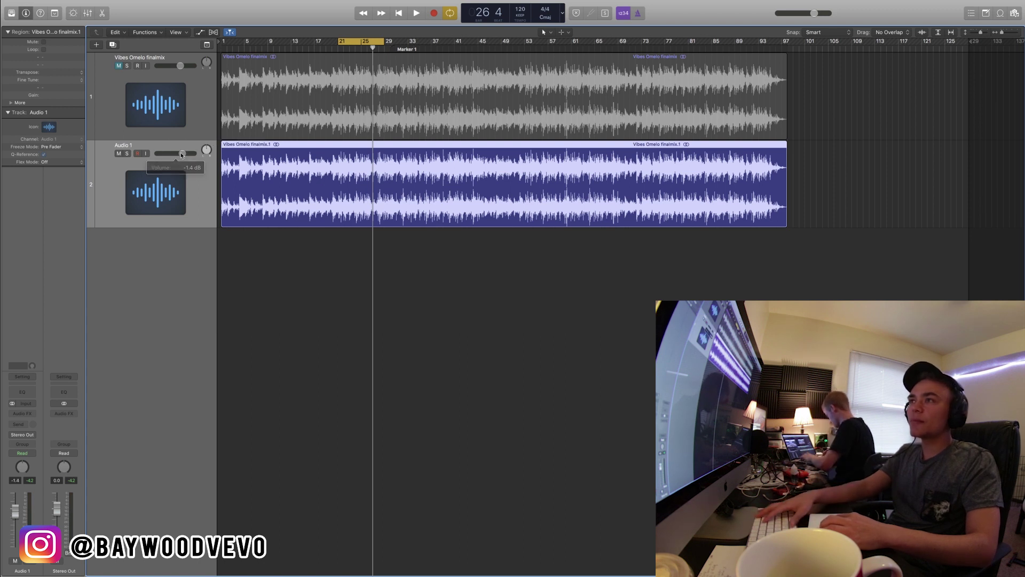
click(69, 411)
mouse_move(80, 491)
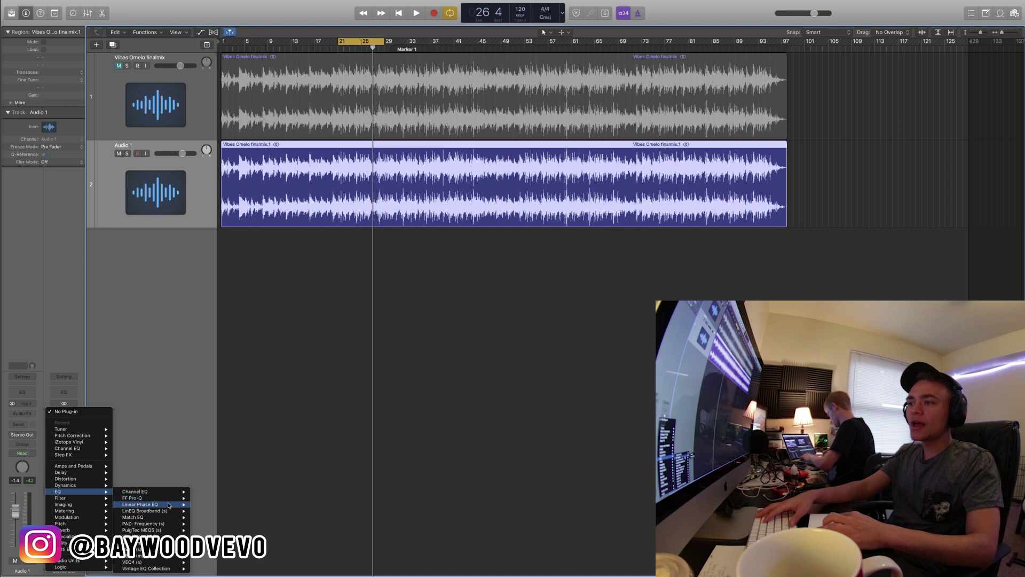
click(200, 504)
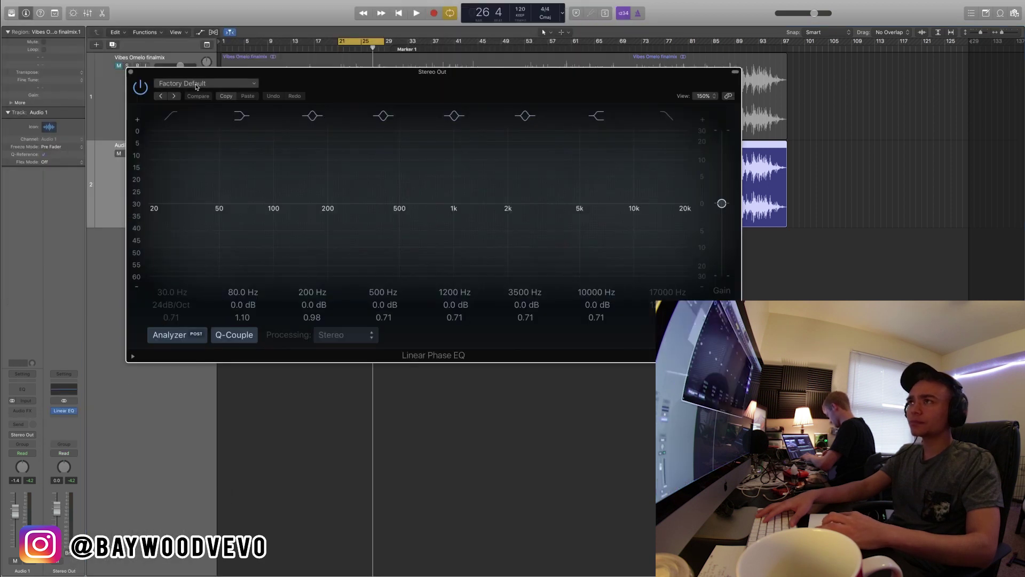
- Load the Final Mix - Hip Hop mastering preset into the Linear Phase EQ
click(197, 84)
mouse_move(218, 287)
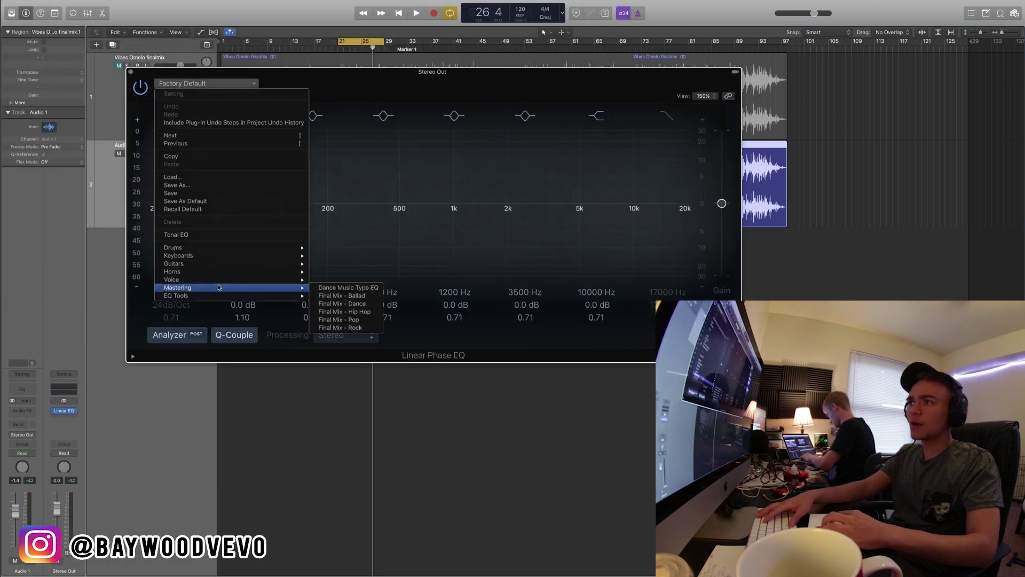
click(344, 311)
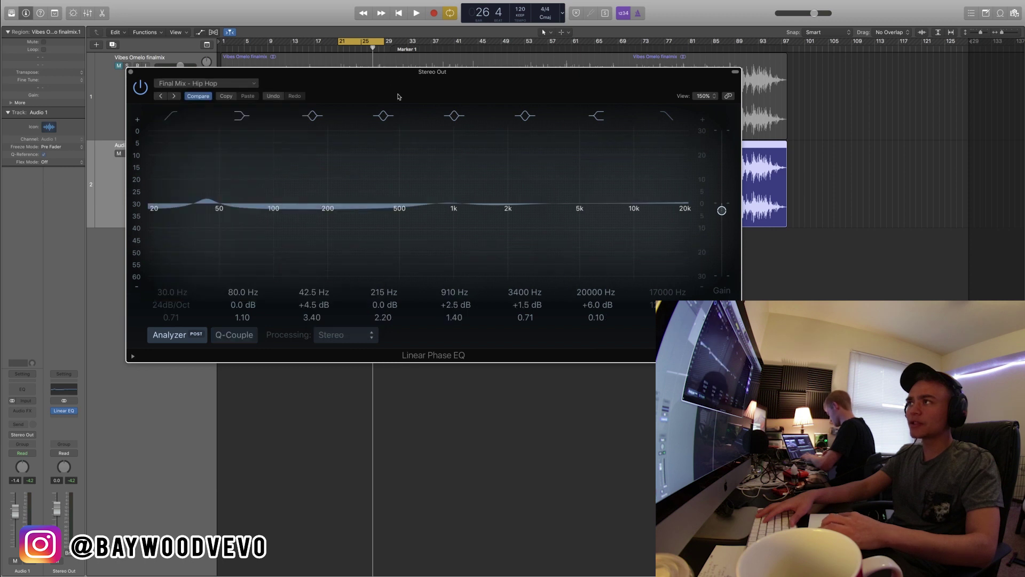
drag(401, 99, 385, 113)
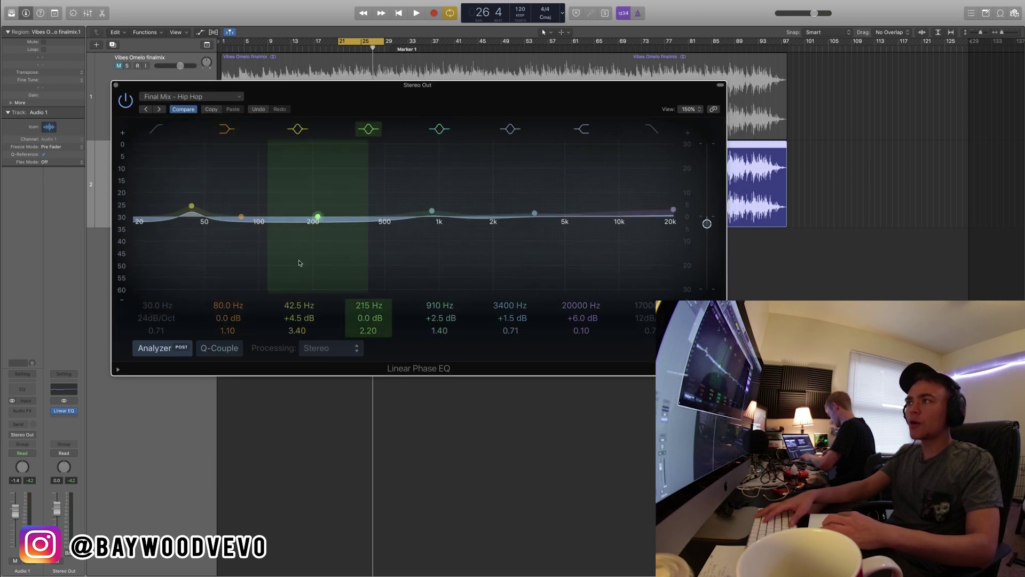
- Lower the EQ's 20000 Hz high shelf to +1.8 dB and its 42.5 Hz band to +1.2 dB, listening to playback
drag(649, 213, 648, 226)
key(space)
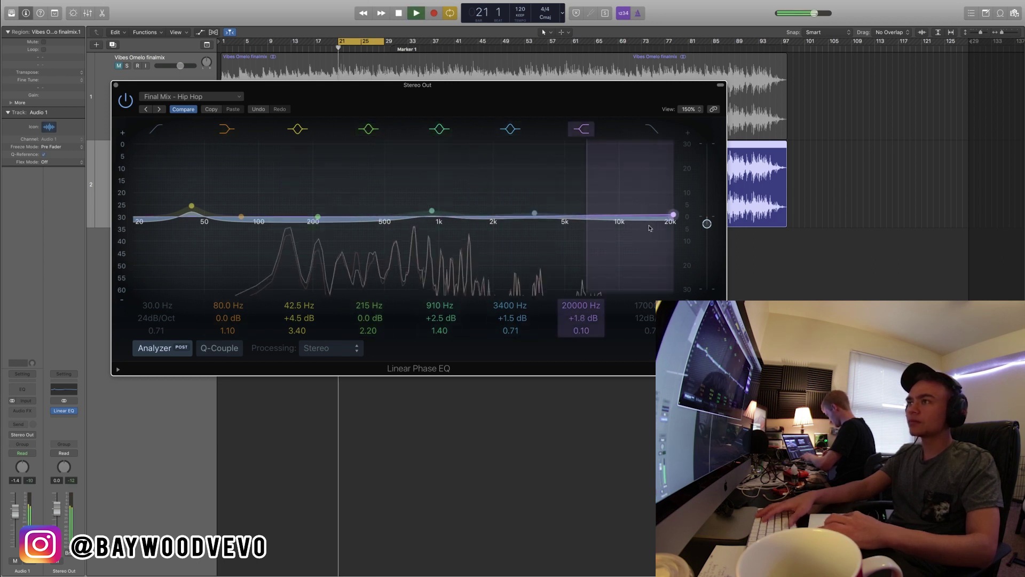
drag(192, 200, 191, 213)
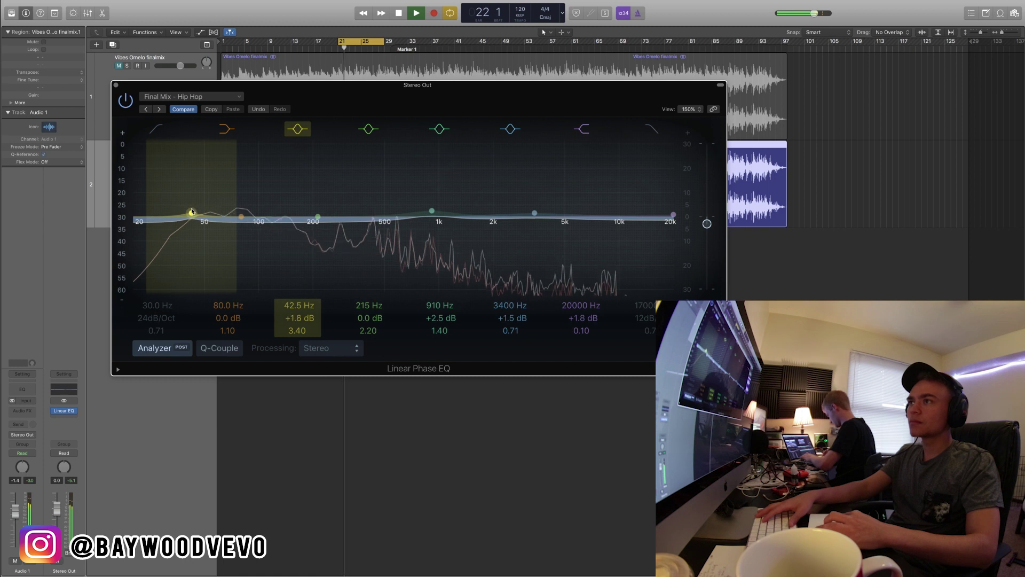
- Reduce the gain of the 910 Hz EQ band to +1.7 dB while checking the song section in playback
mouse_move(419, 209)
mouse_down()
mouse_move(420, 183)
mouse_move(419, 211)
mouse_up()
key(space)
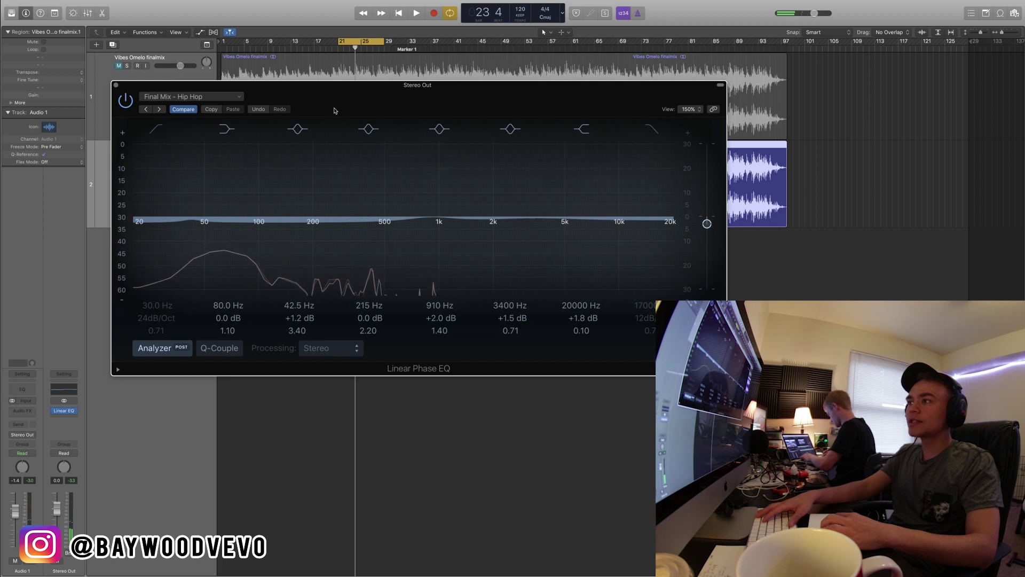
key(space)
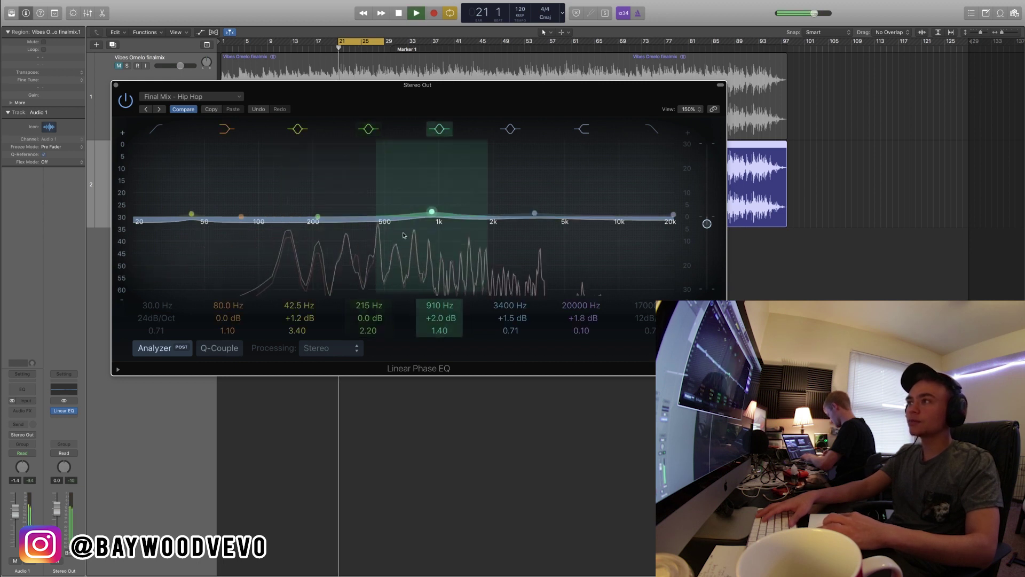
drag(426, 228, 425, 231)
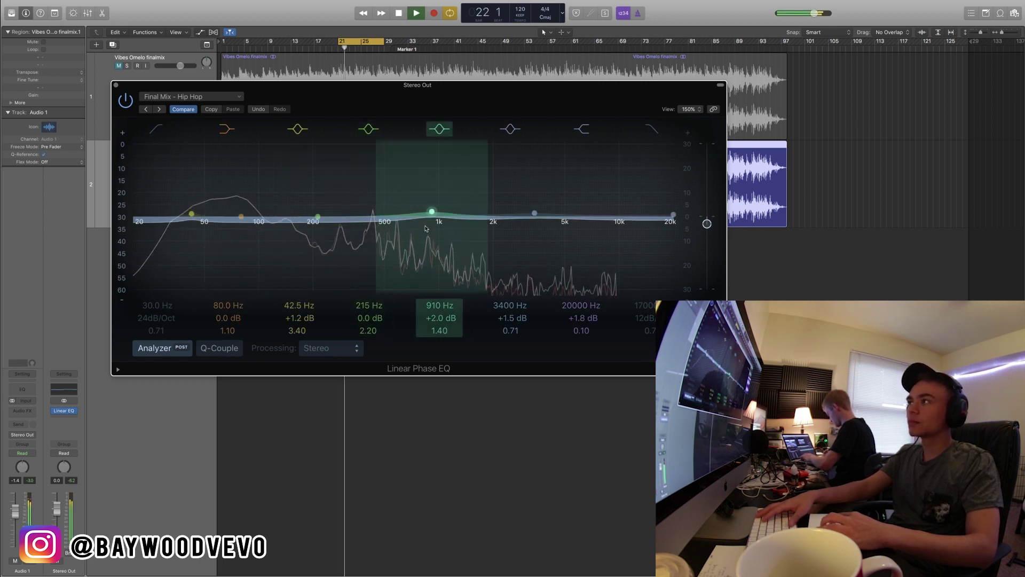
- Compare the playing mix with the Linear Phase EQ bypassed and enabled, stop playback and close the EQ window
click(126, 107)
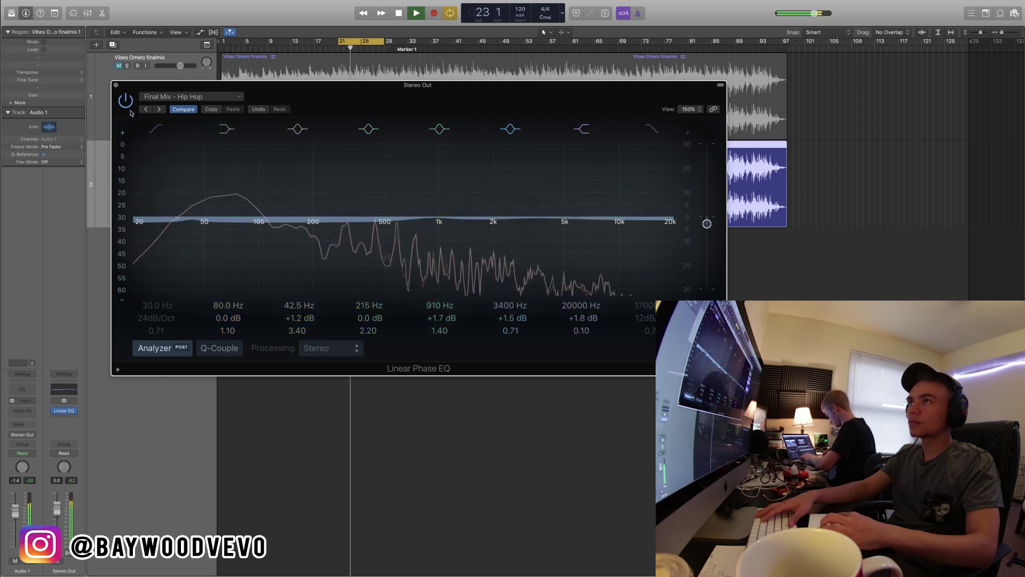
click(127, 106)
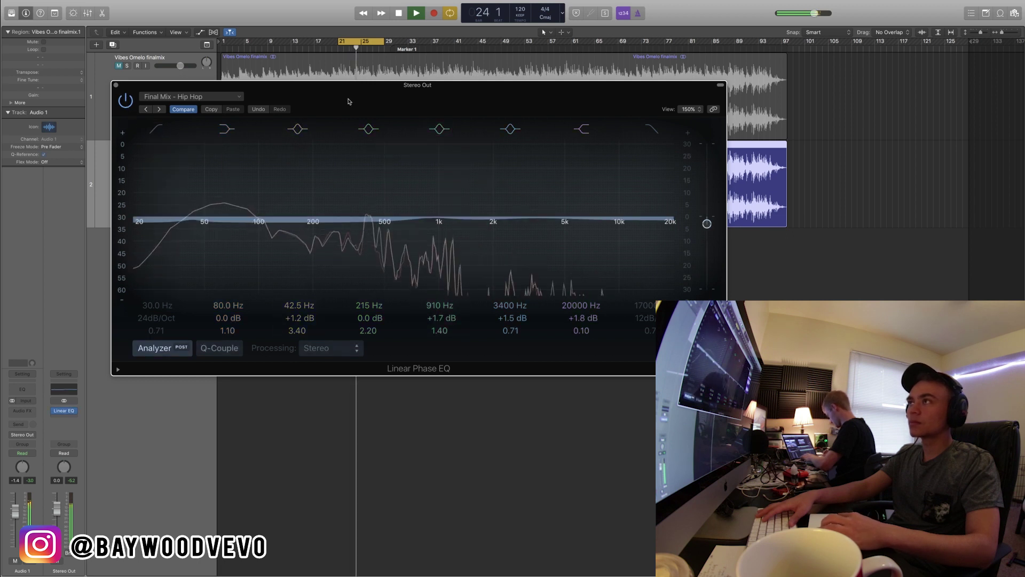
drag(354, 101, 421, 101)
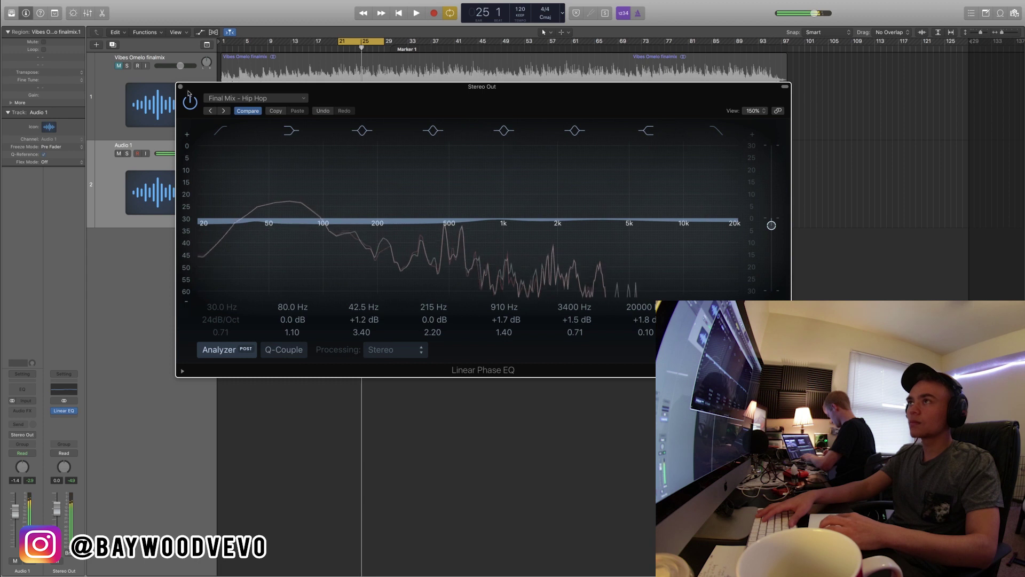
key(space)
key(super+w)
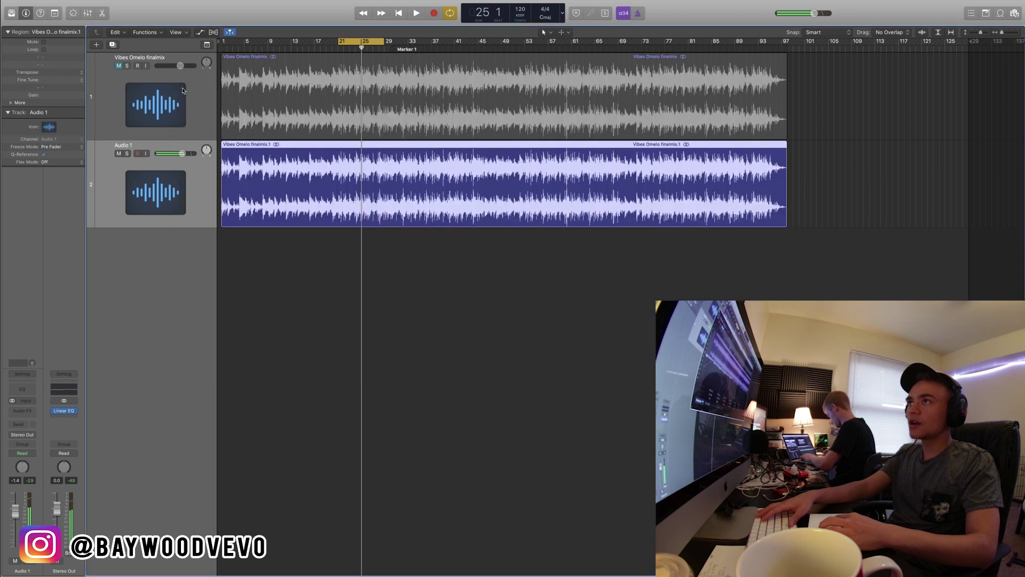
- Insert the stereo Waves SSLComp (s) Audio Unit below the Linear Phase EQ on the Stereo Out channel
click(62, 412)
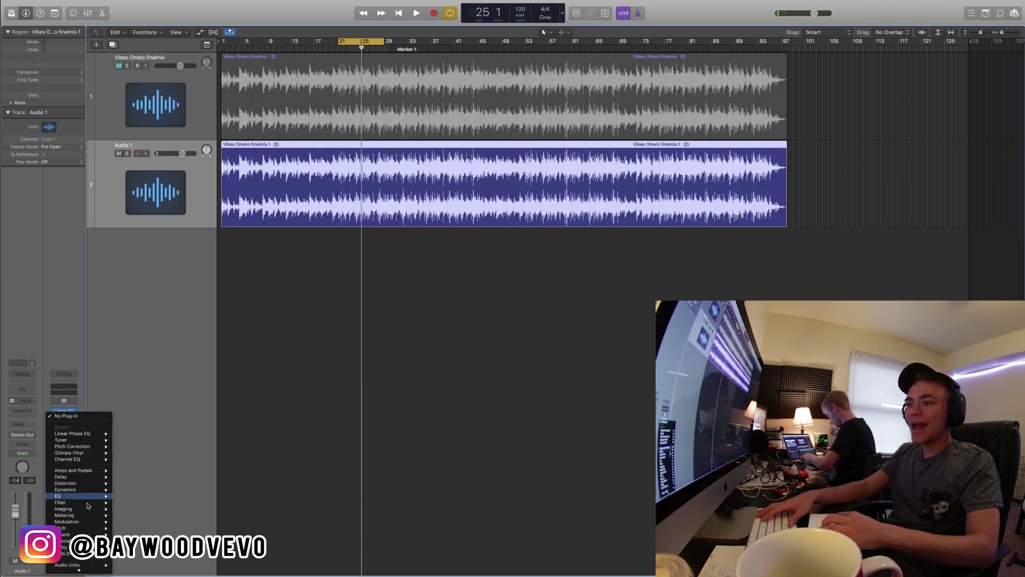
mouse_move(66, 565)
mouse_move(160, 567)
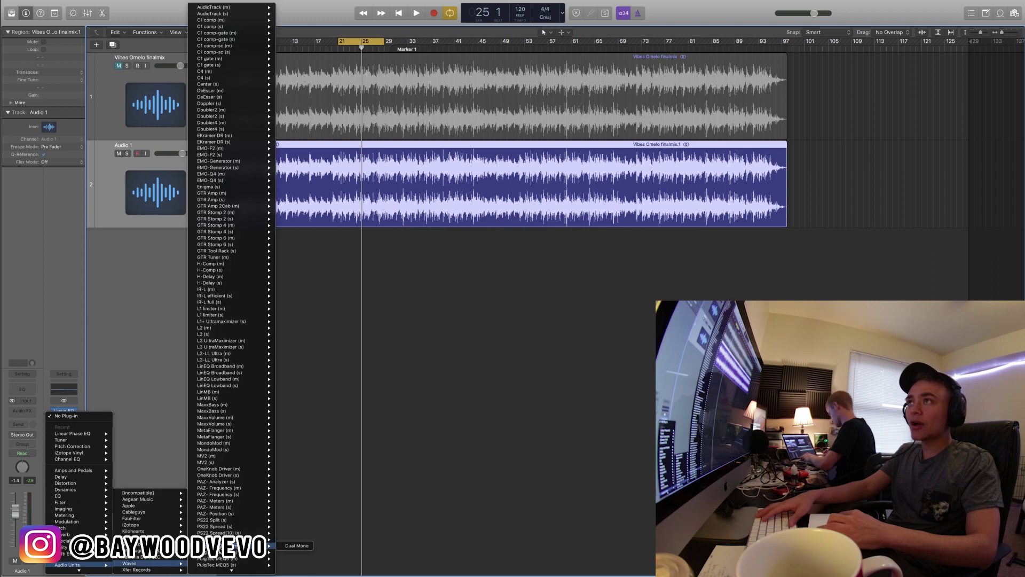
scroll(246, 355, down, 10)
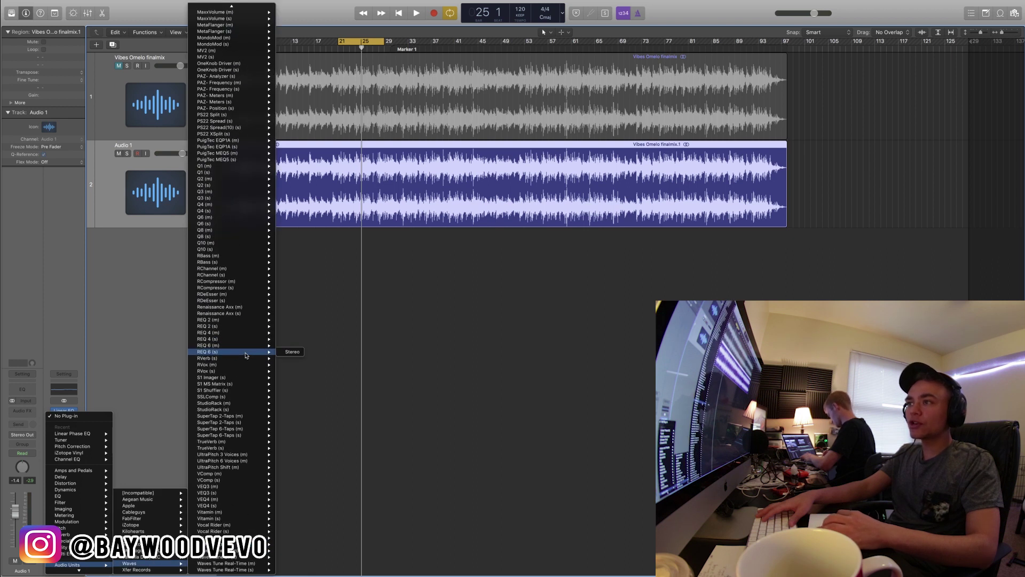
mouse_move(251, 521)
mouse_move(256, 392)
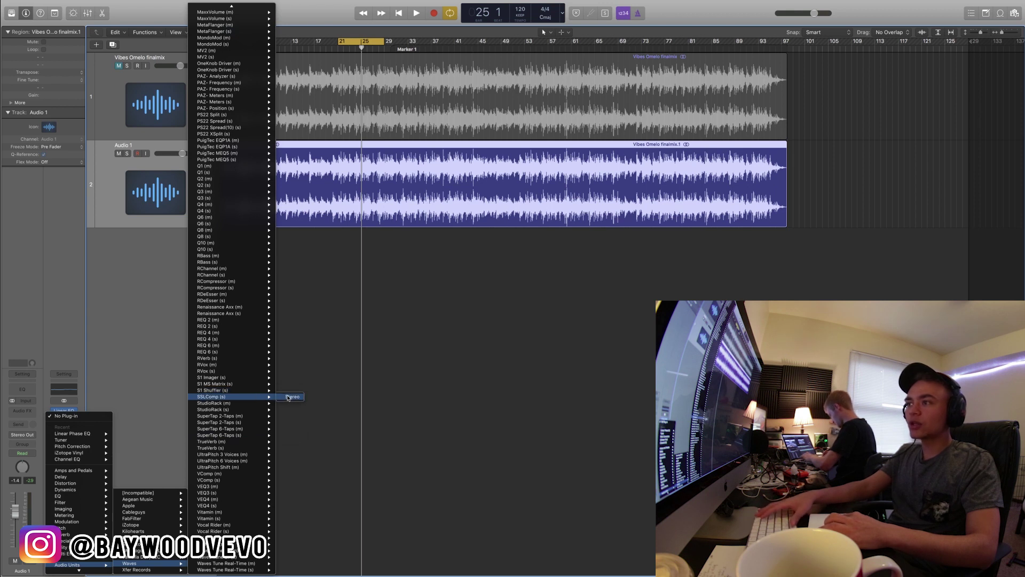
click(292, 396)
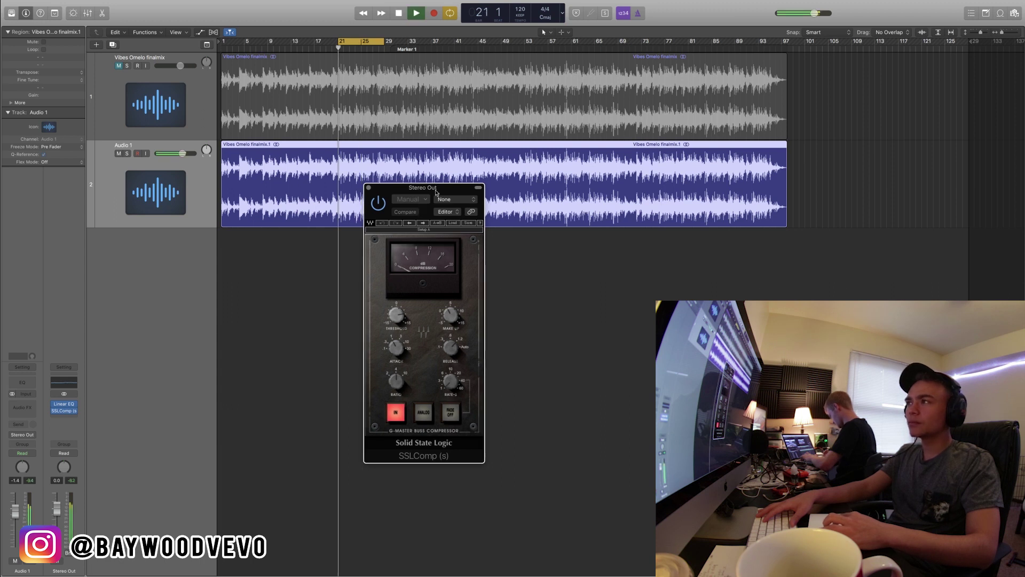
- Load the gggg preset into SSLComp and place its window over the lower track's waveform
drag(399, 205, 391, 202)
click(392, 202)
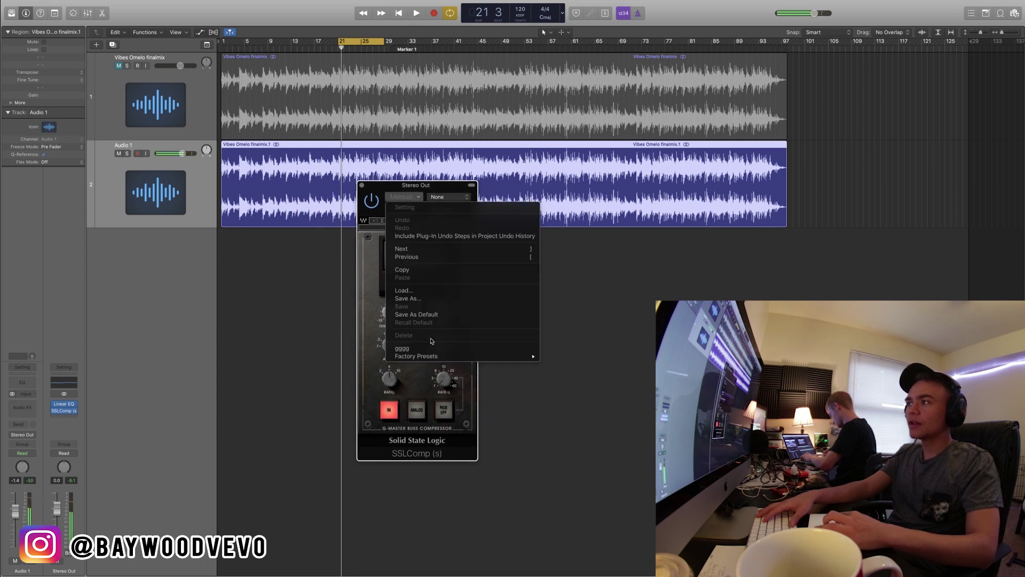
click(405, 352)
drag(418, 187, 395, 178)
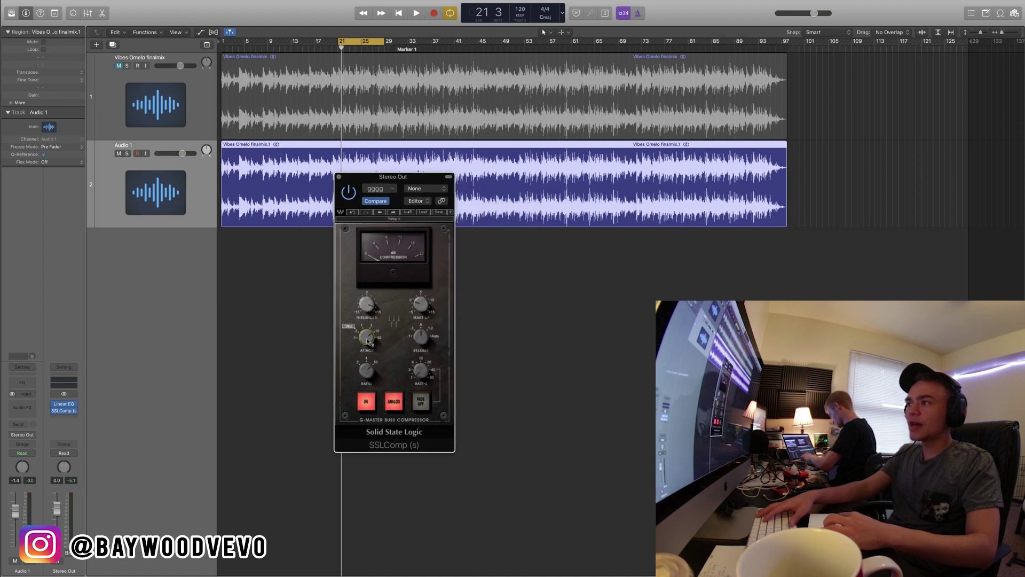
drag(390, 180, 420, 180)
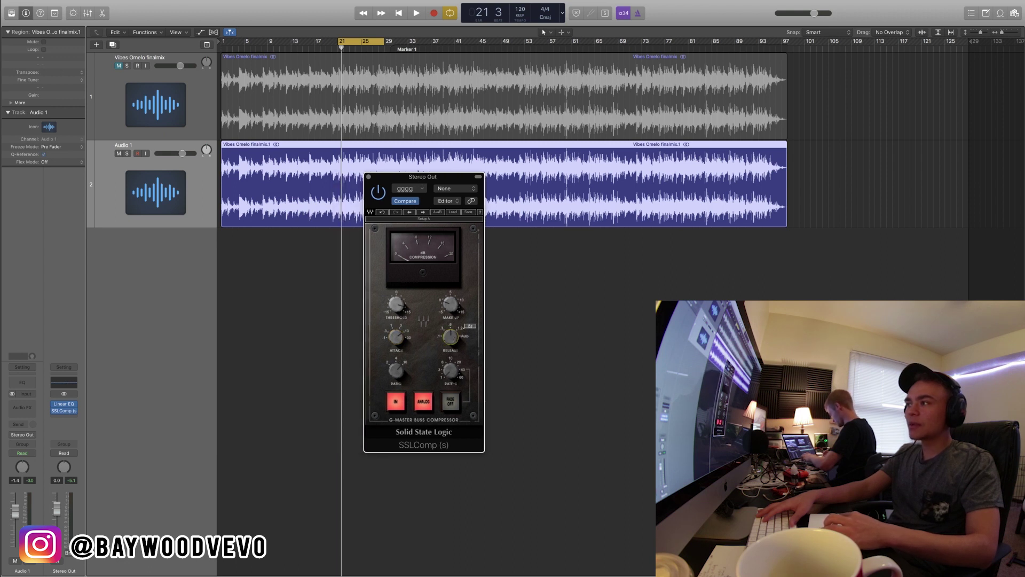
- Adjust the SSLComp threshold while playing the cycled section to control the amount of compression
key(space)
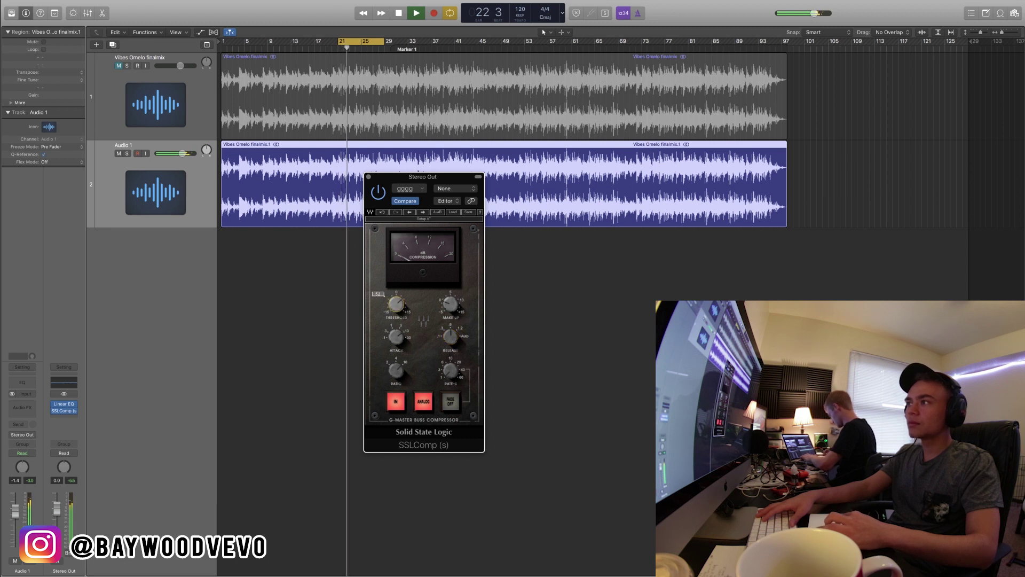
key(space)
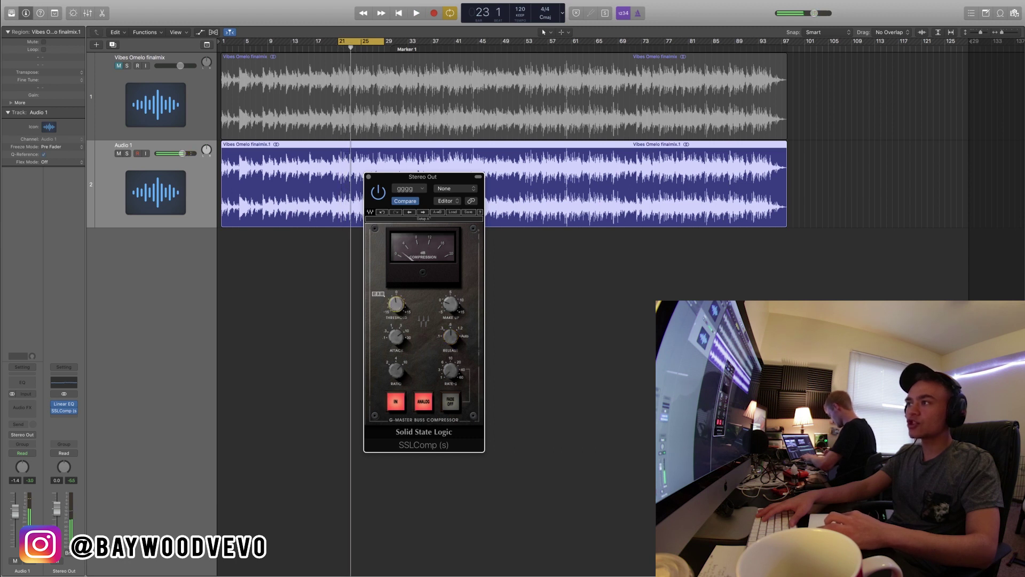
key(space)
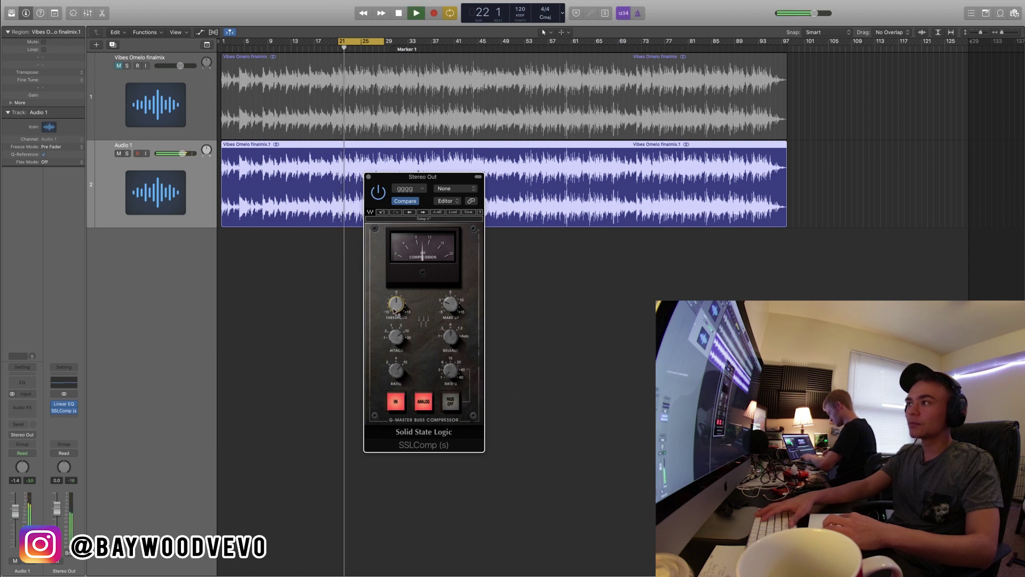
scroll(393, 307, up, 6)
scroll(394, 310, down, 3)
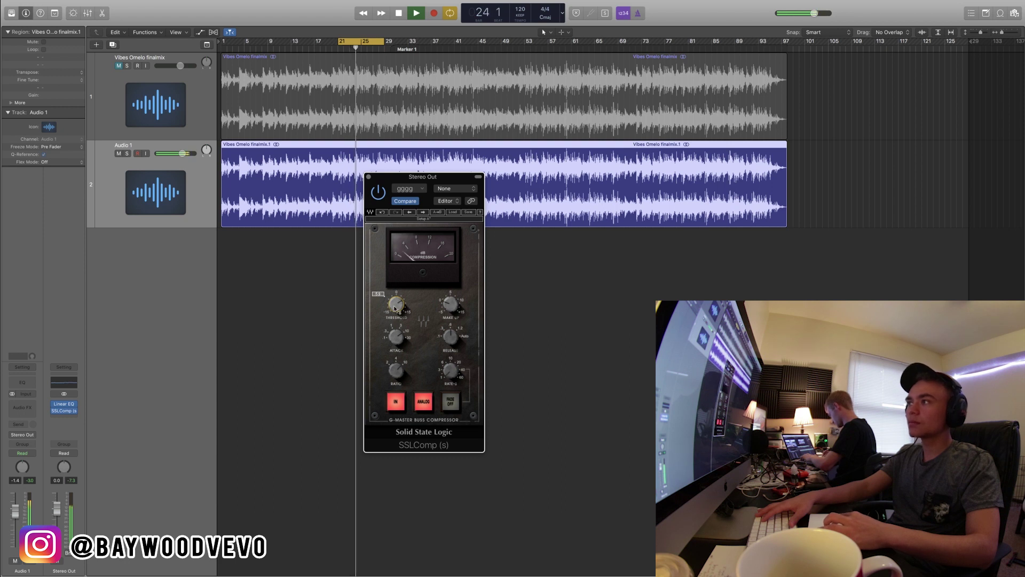
- Fine-tune the SSLComp make-up gain and threshold against the playing mix
mouse_move(451, 304)
scroll(451, 304, up, 3)
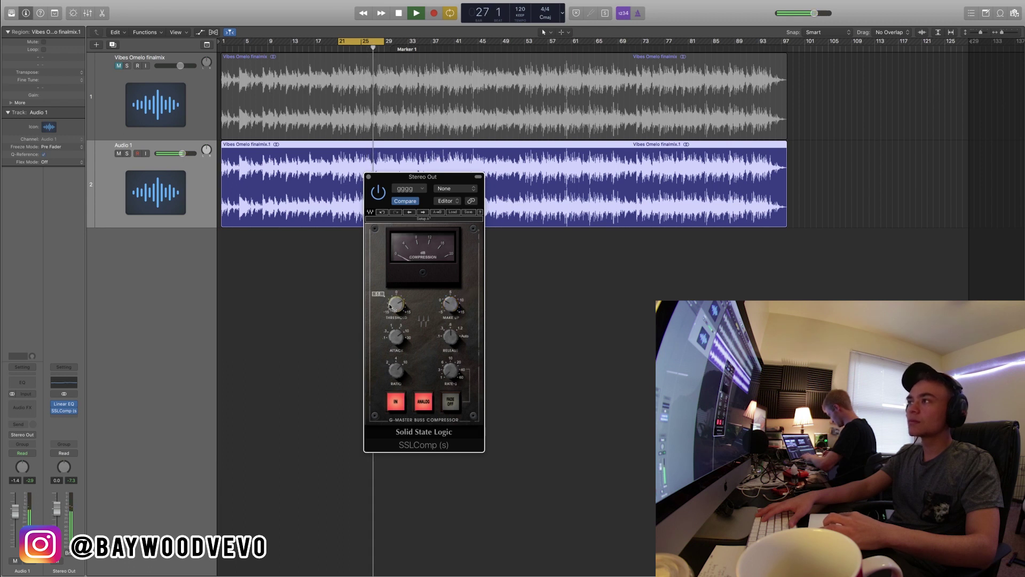
scroll(390, 307, up, 1)
scroll(389, 307, up, 2)
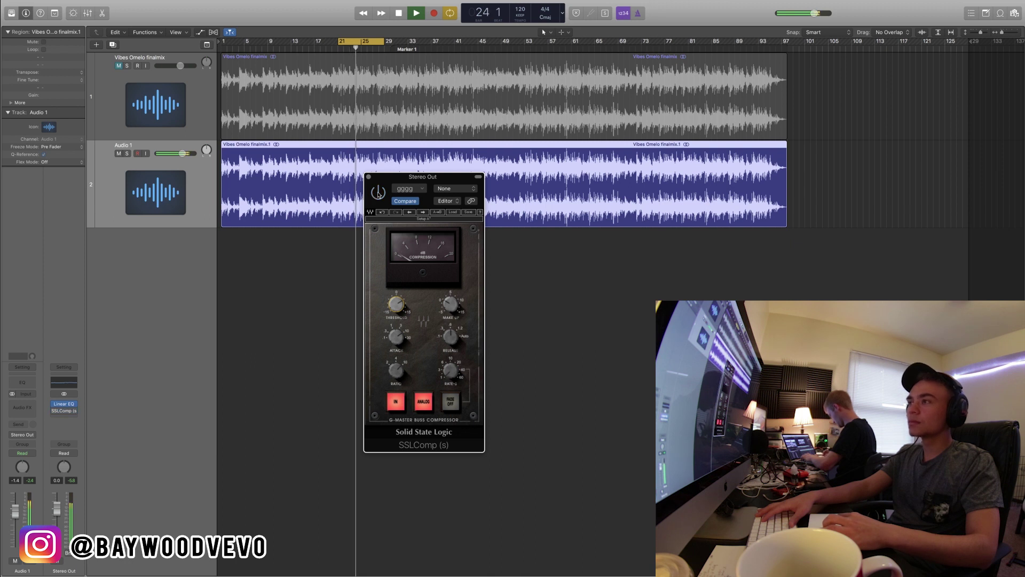
- Close the SSLComp window and insert the stereo Waves Vitamin (s) Audio Unit below it on the Stereo Out channel
key(space)
click(368, 176)
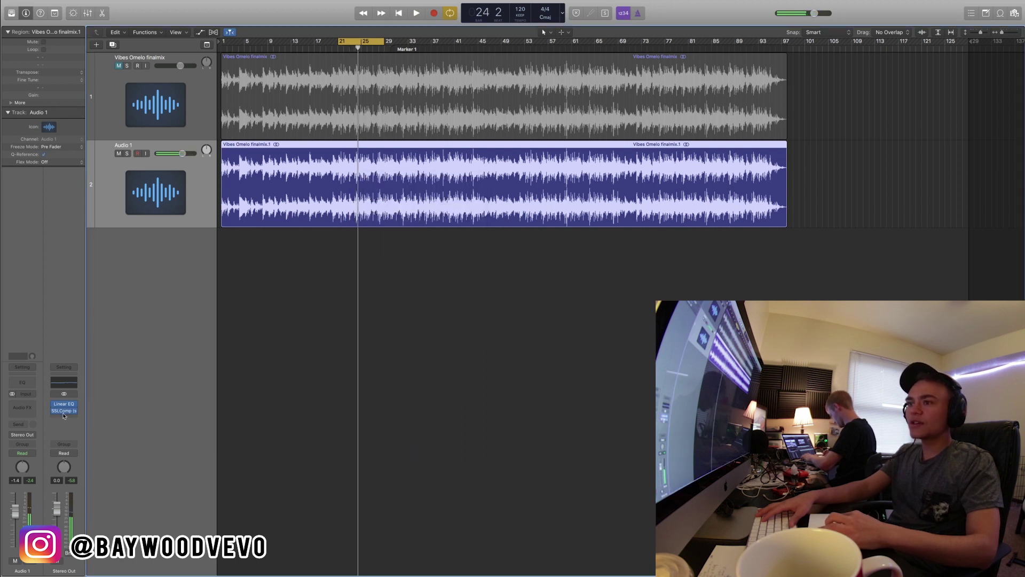
click(63, 415)
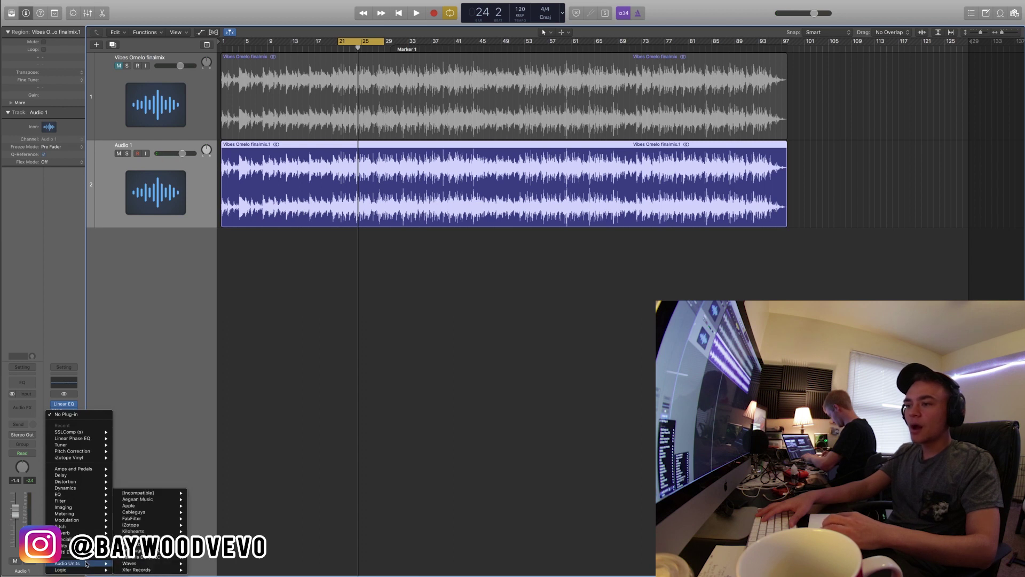
mouse_move(151, 567)
scroll(251, 529, down, 10)
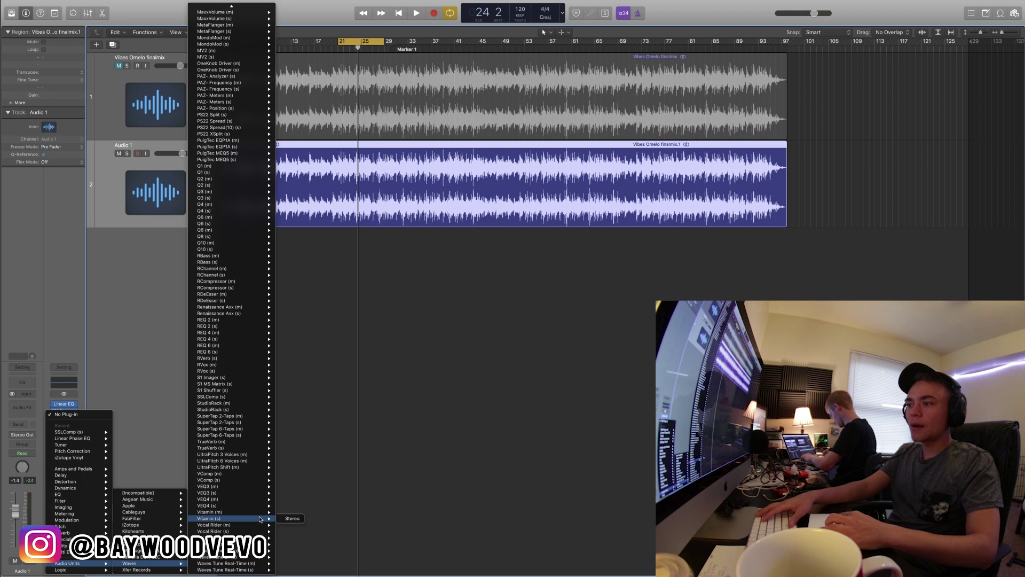
click(288, 519)
drag(179, 30, 490, 229)
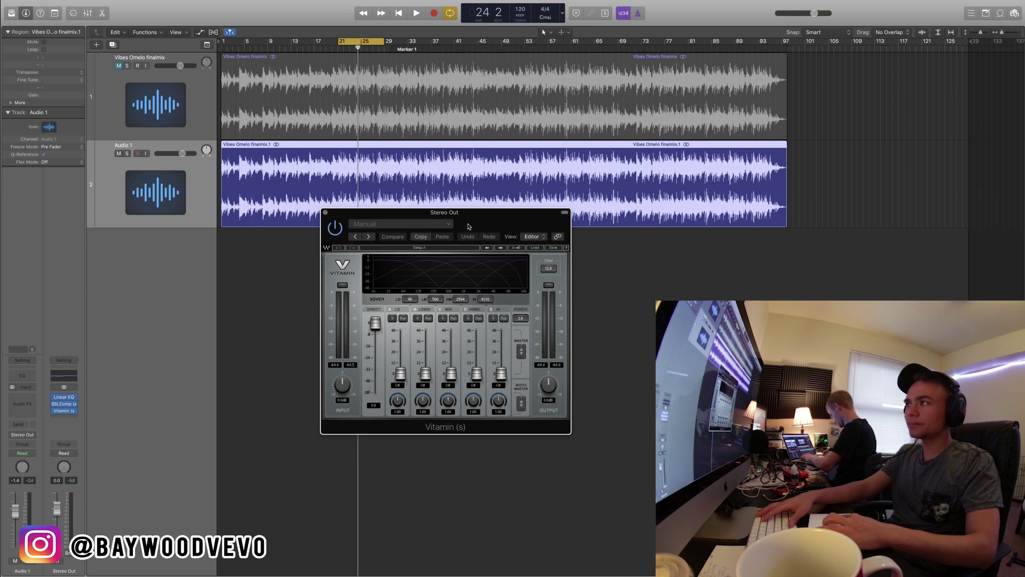
- Narrow the low band's stereo width in Vitamin almost to zero and check that band soloed during playback
drag(468, 226, 432, 211)
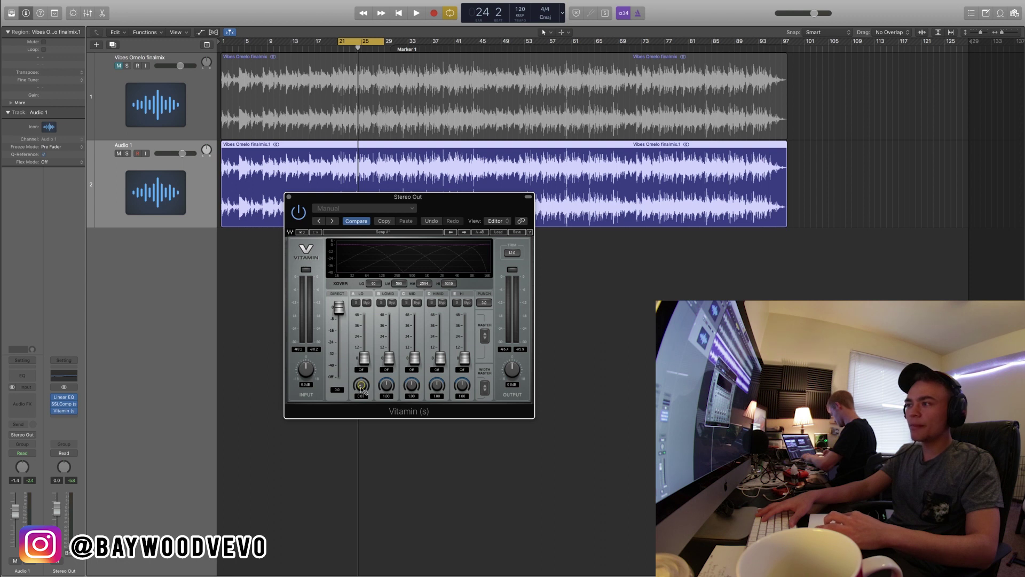
key(space)
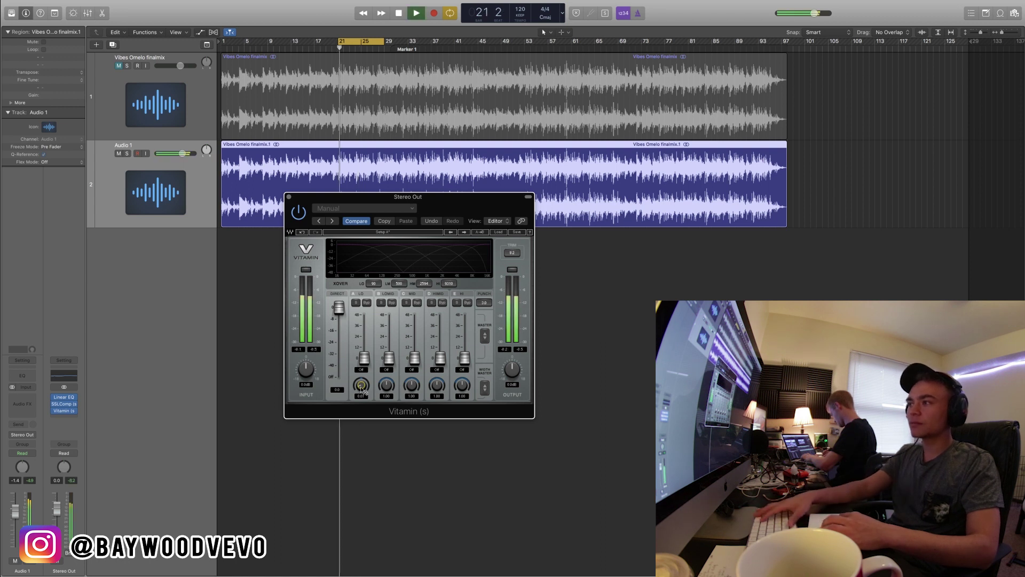
click(356, 303)
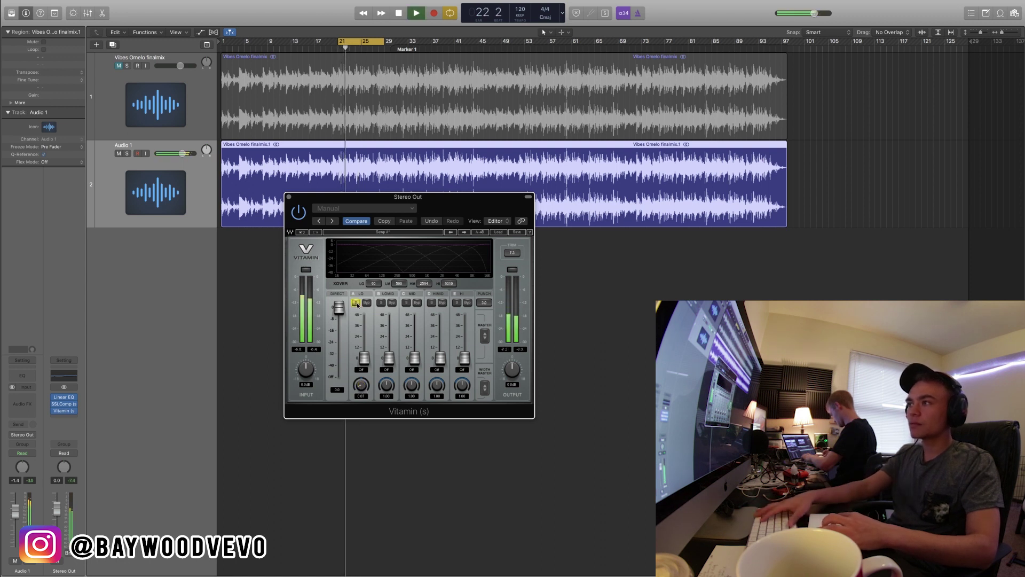
click(356, 302)
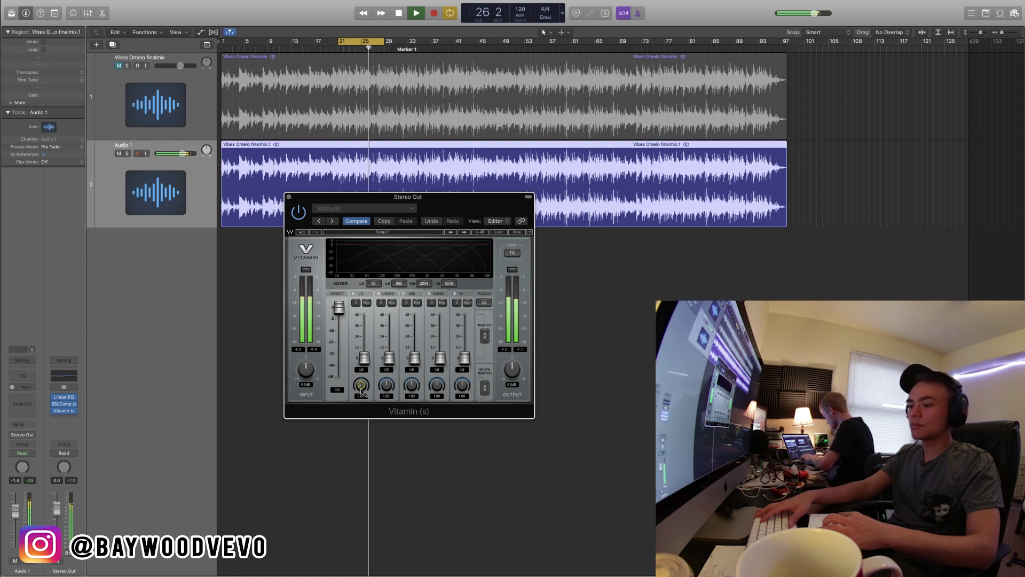
click(289, 197)
key(space)
- Insert the FabFilter FF Saturn Audio Unit below Vitamin on the Stereo Out channel and place its window over the waveforms
click(64, 410)
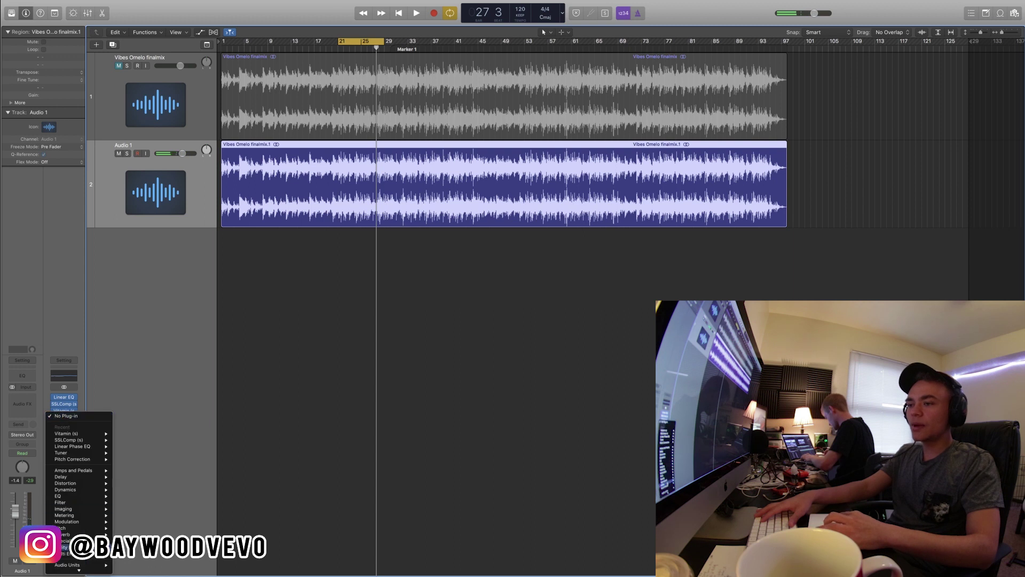
mouse_move(138, 517)
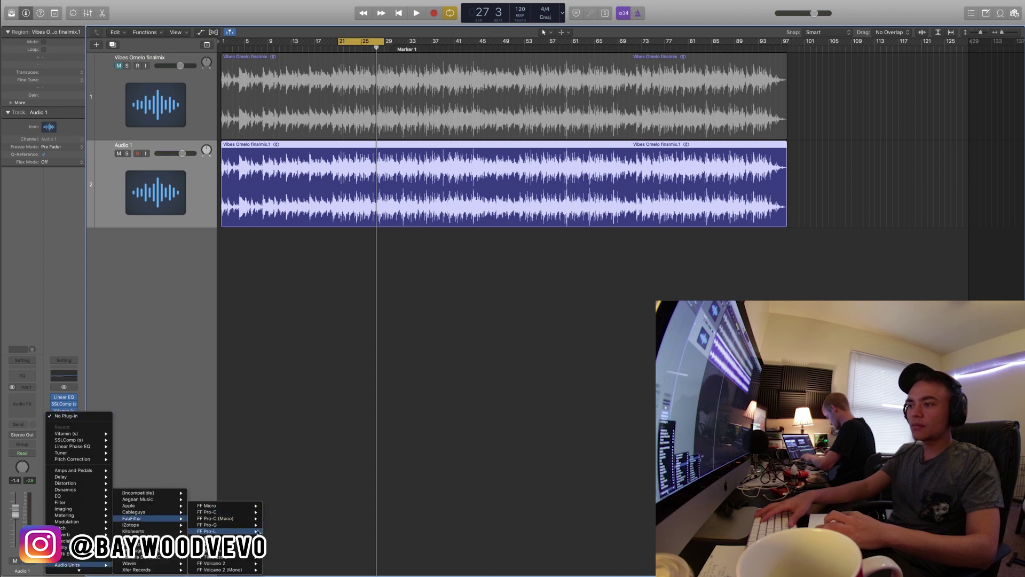
click(280, 550)
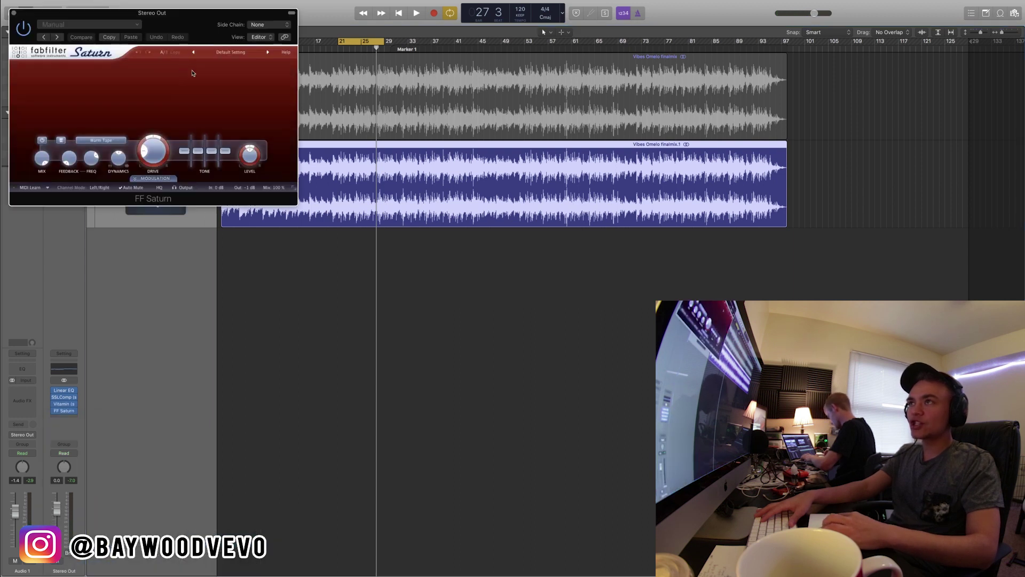
drag(182, 34, 407, 170)
- Load the Magic Mastering bM preset from Saturn's Mastering presets
click(451, 188)
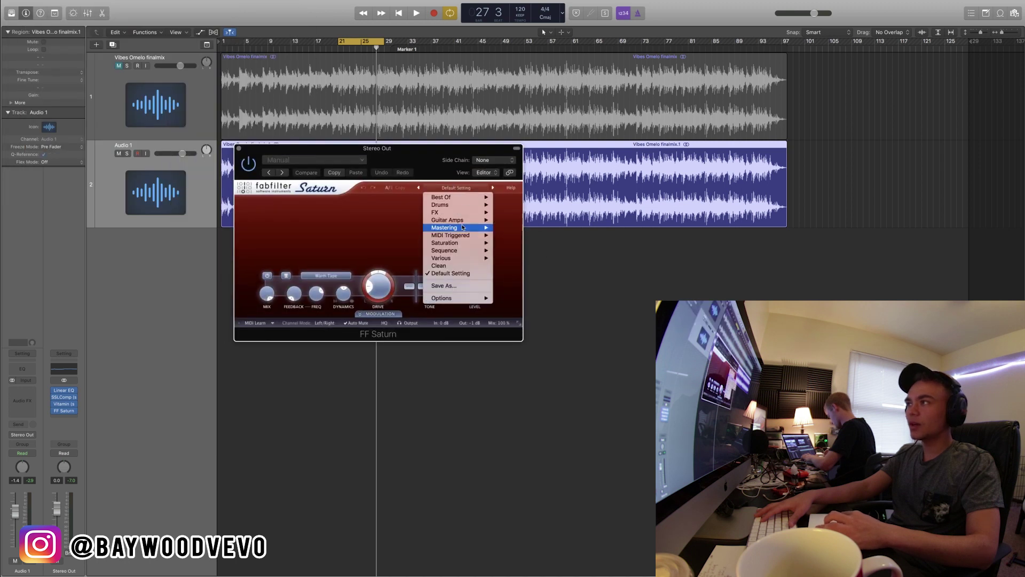
mouse_move(459, 228)
click(528, 288)
drag(420, 171, 435, 211)
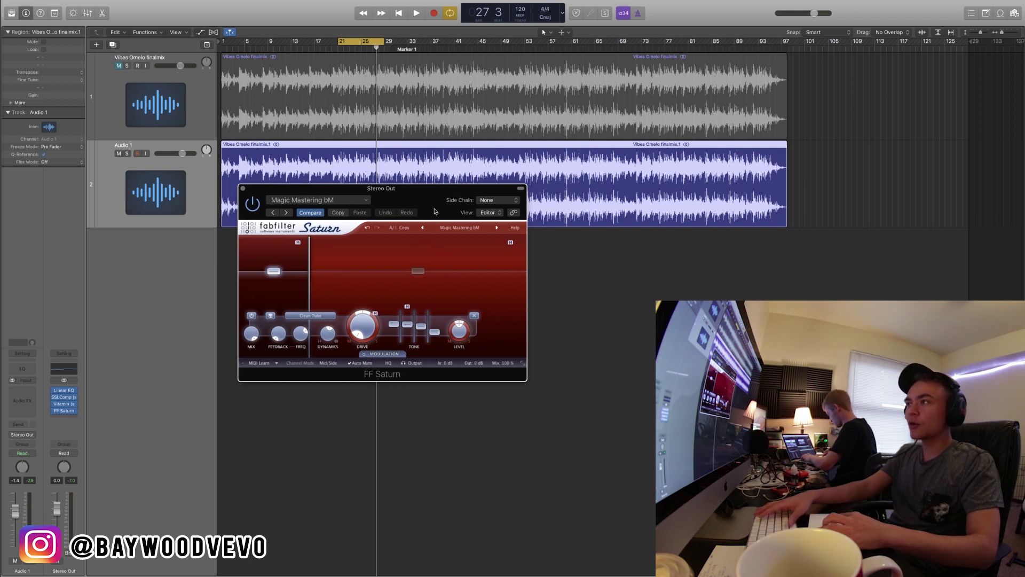
drag(435, 211, 446, 216)
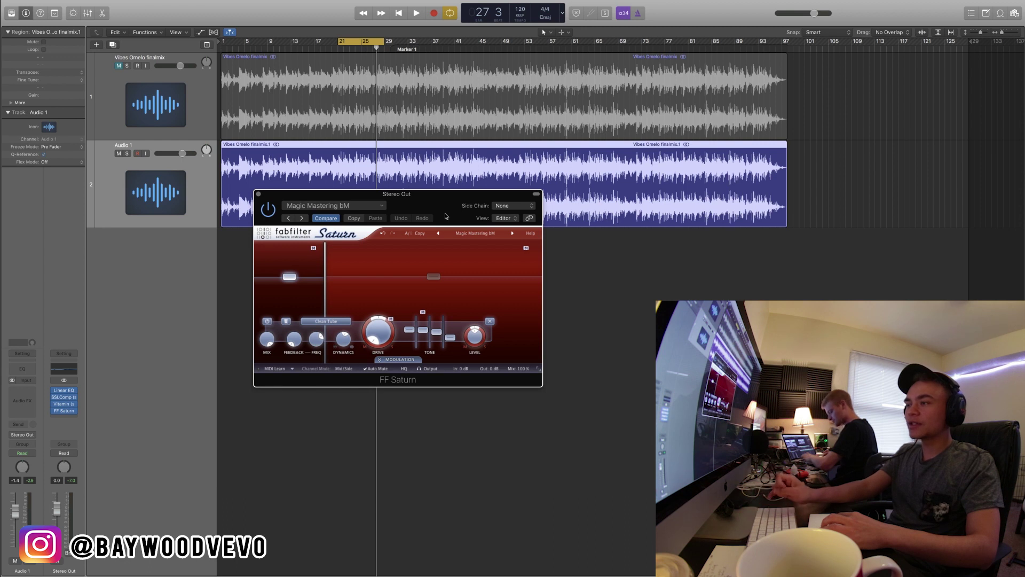
- Split off a third, high-frequency band in Saturn and raise its level slightly while playing the cycled section
key(space)
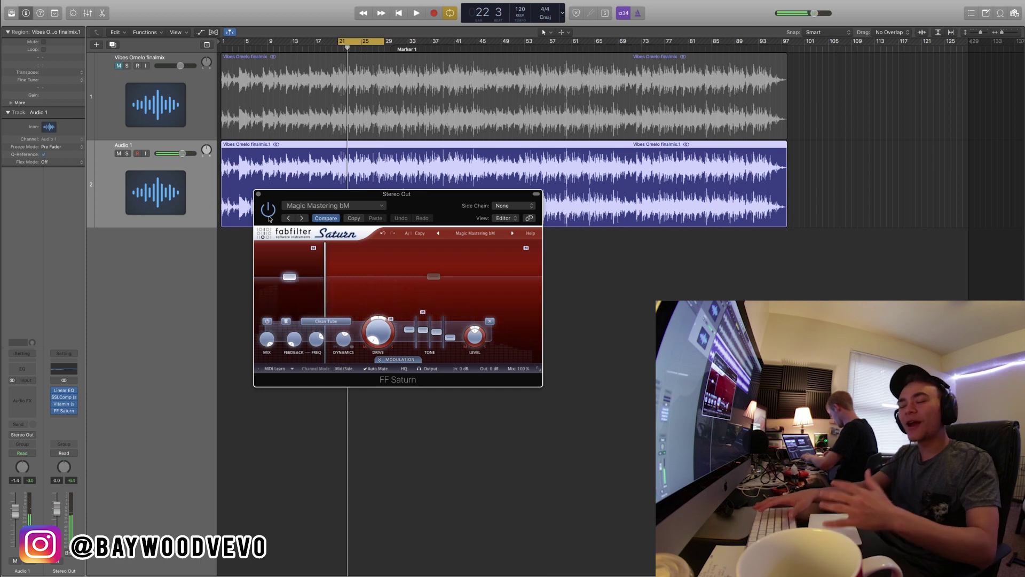
key(space)
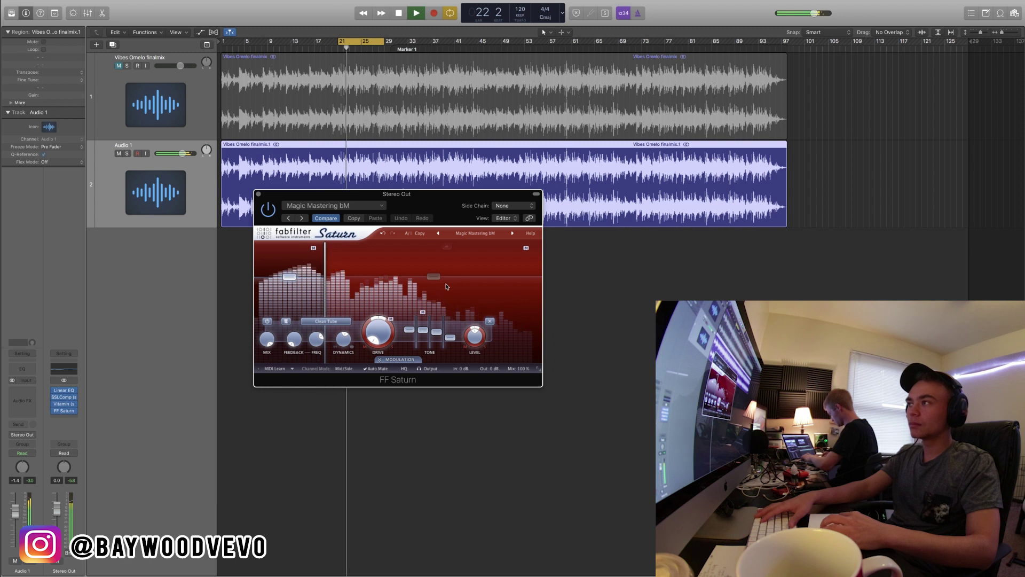
click(493, 248)
key(space)
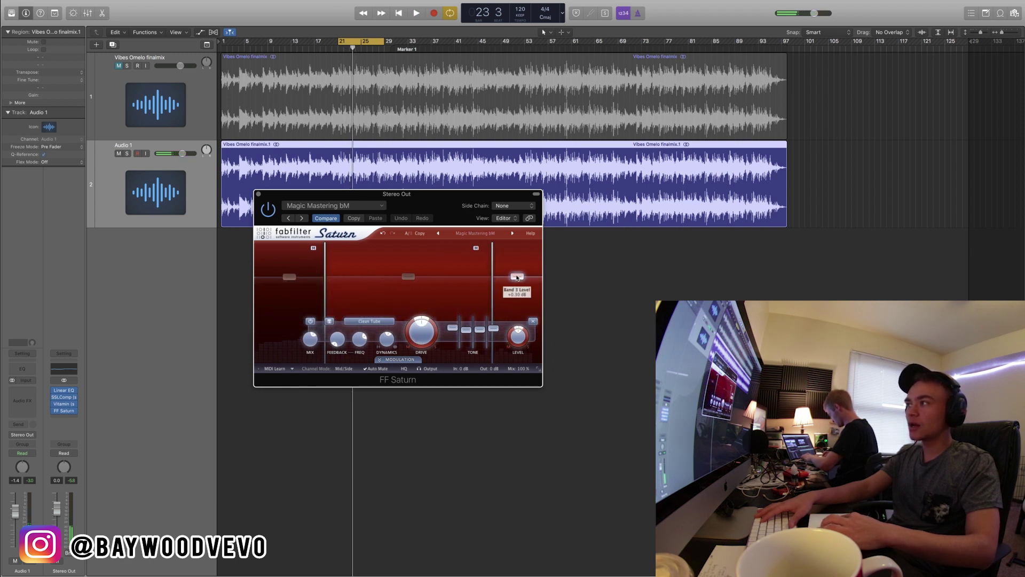
key(space)
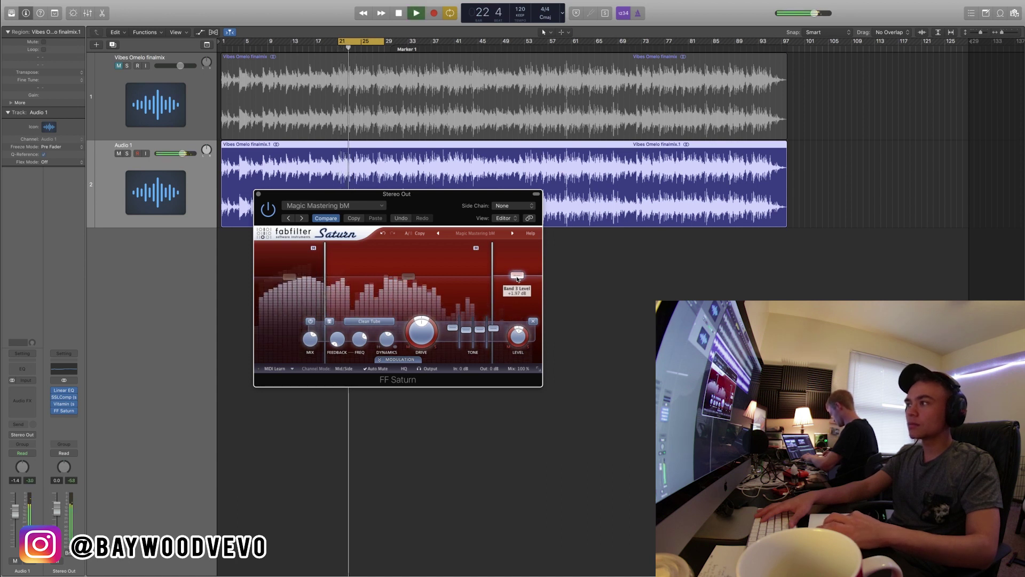
drag(517, 278, 517, 278)
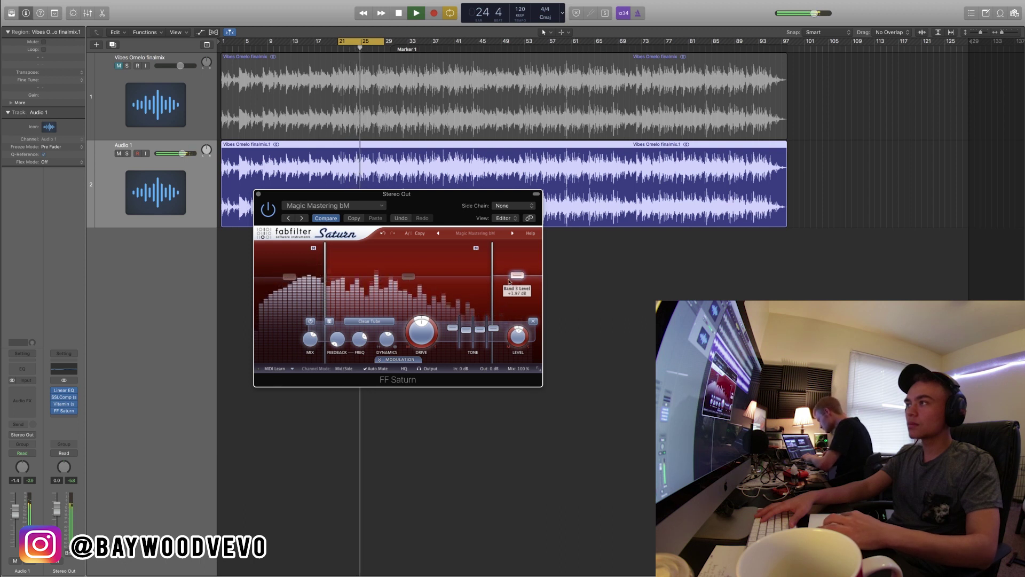
- Compare the playing mix with Saturn bypassed and active, leaving the plug-in enabled and its window closed
drag(256, 210, 359, 214)
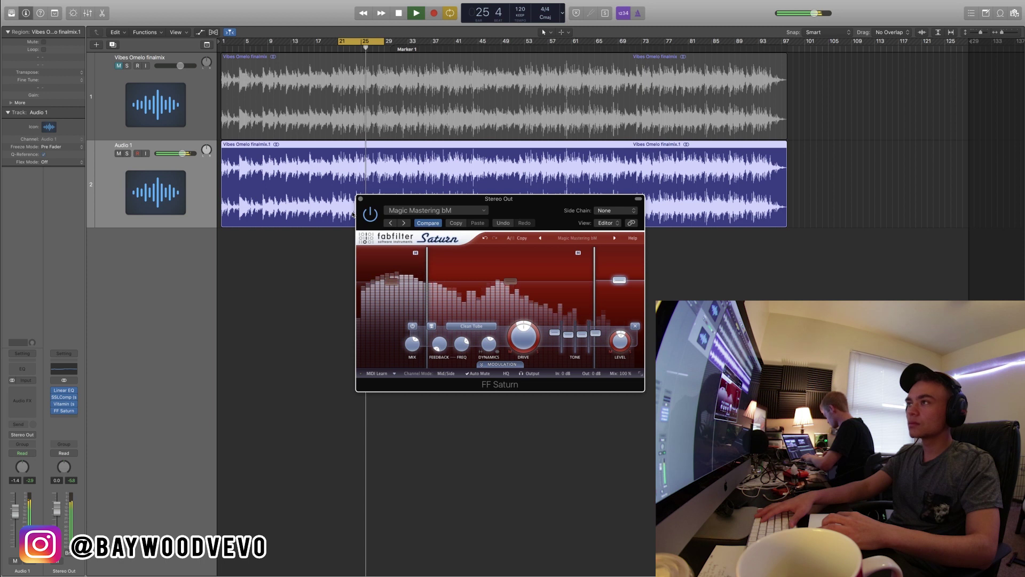
click(370, 214)
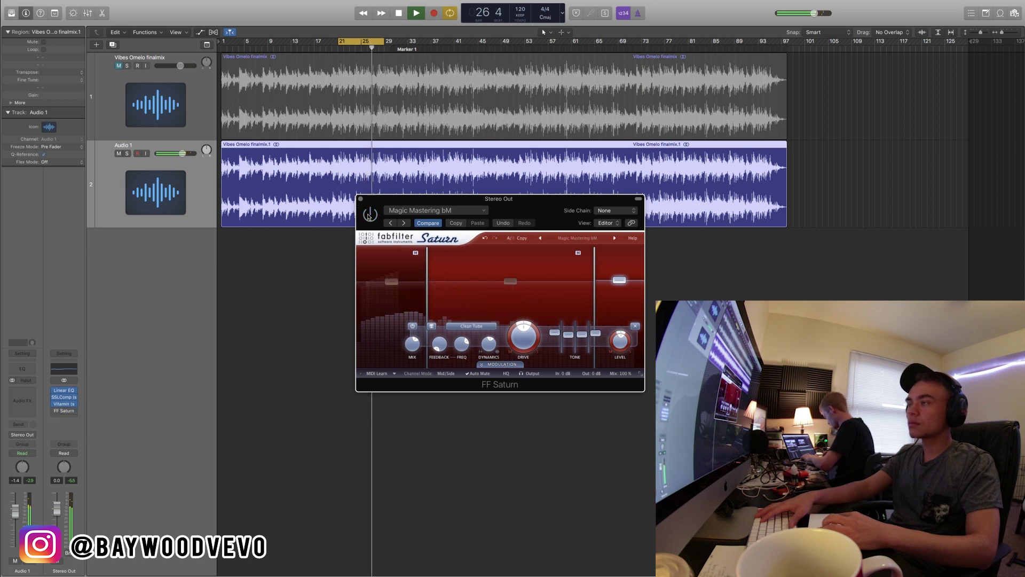
key(space)
click(361, 198)
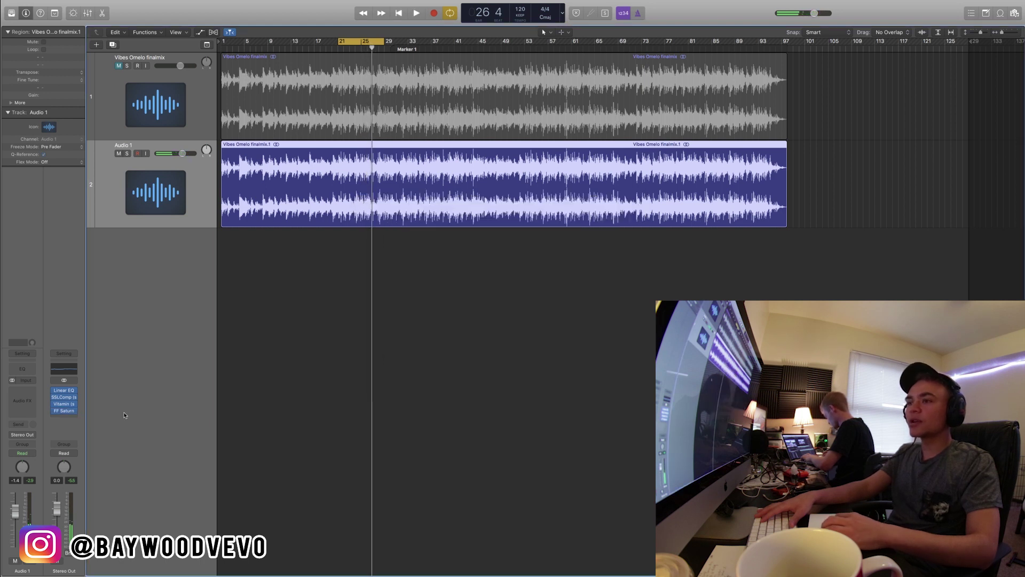
- Insert a second stereo Linear Phase EQ below FF Saturn on the Stereo Out channel
click(64, 416)
mouse_move(84, 460)
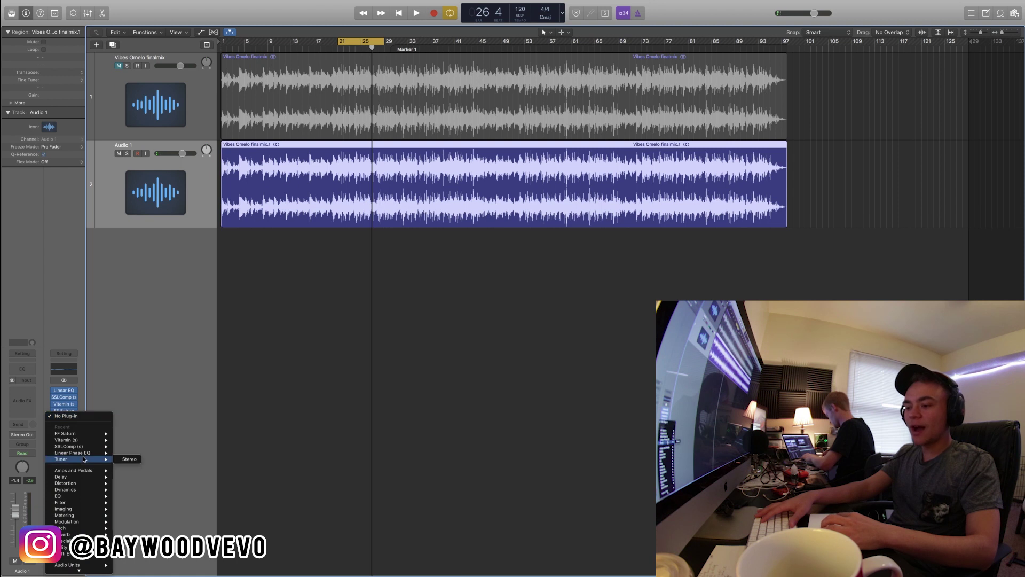
mouse_move(67, 564)
mouse_move(130, 562)
mouse_move(235, 532)
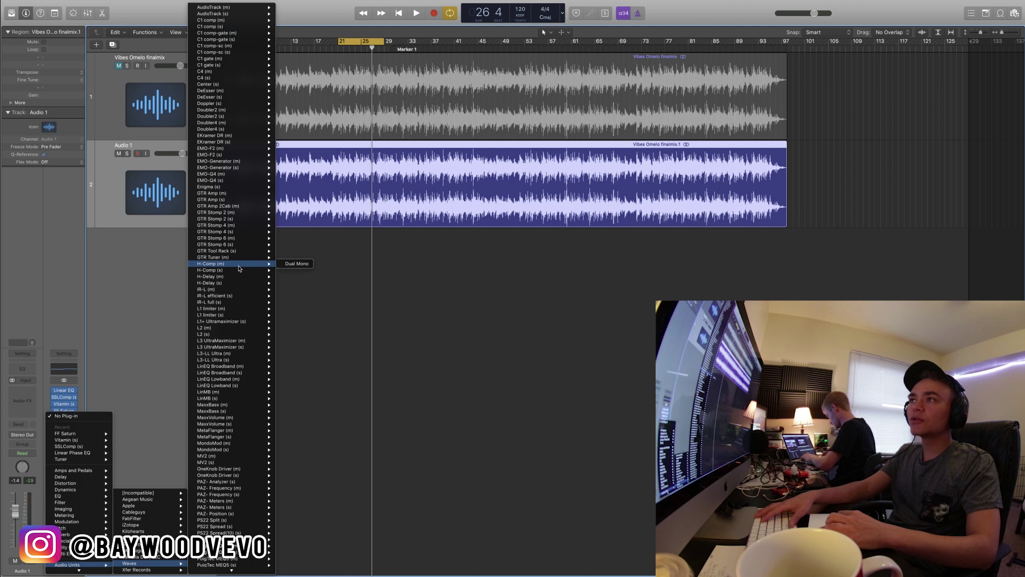
mouse_move(80, 495)
mouse_move(157, 497)
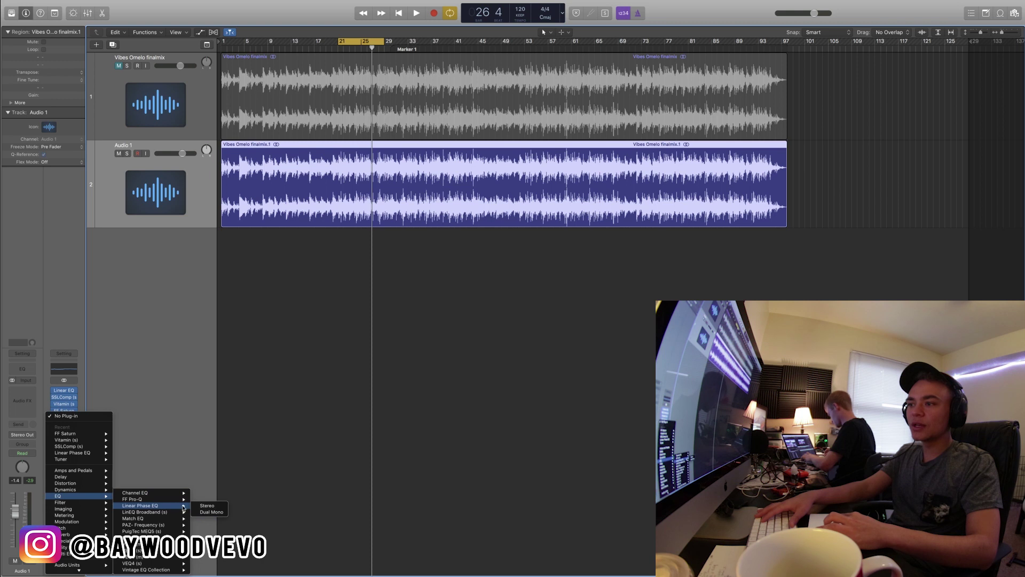
click(208, 506)
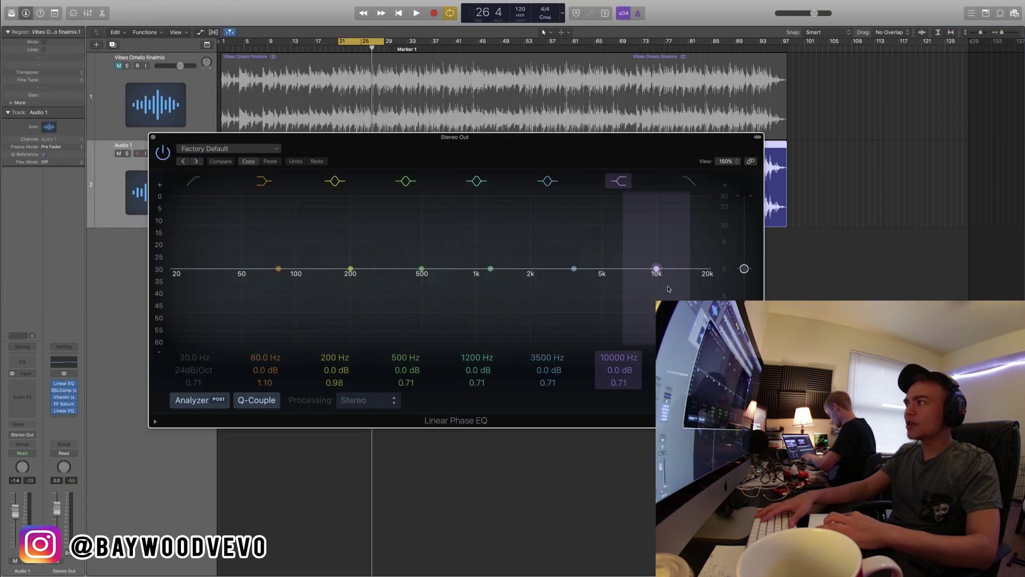
- Set the new EQ's high shelf to 5400 Hz with a gain of -0.7 dB
drag(609, 270, 607, 291)
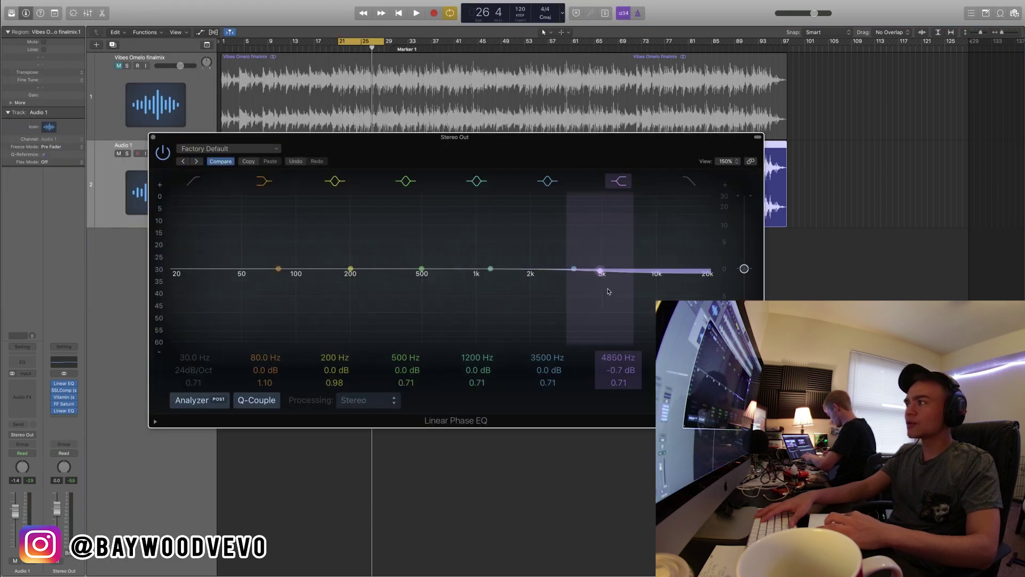
drag(609, 291, 613, 291)
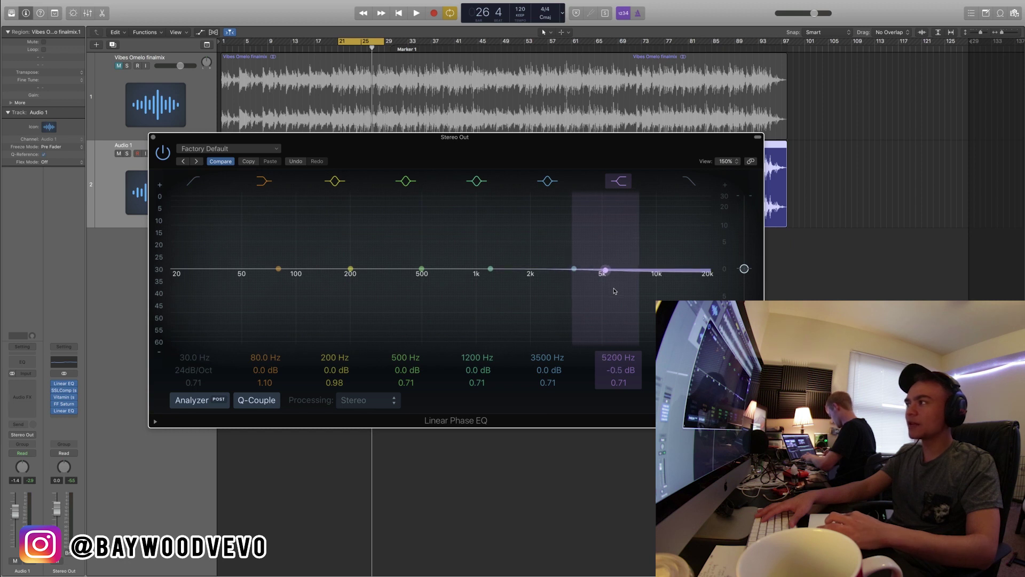
drag(470, 163, 483, 163)
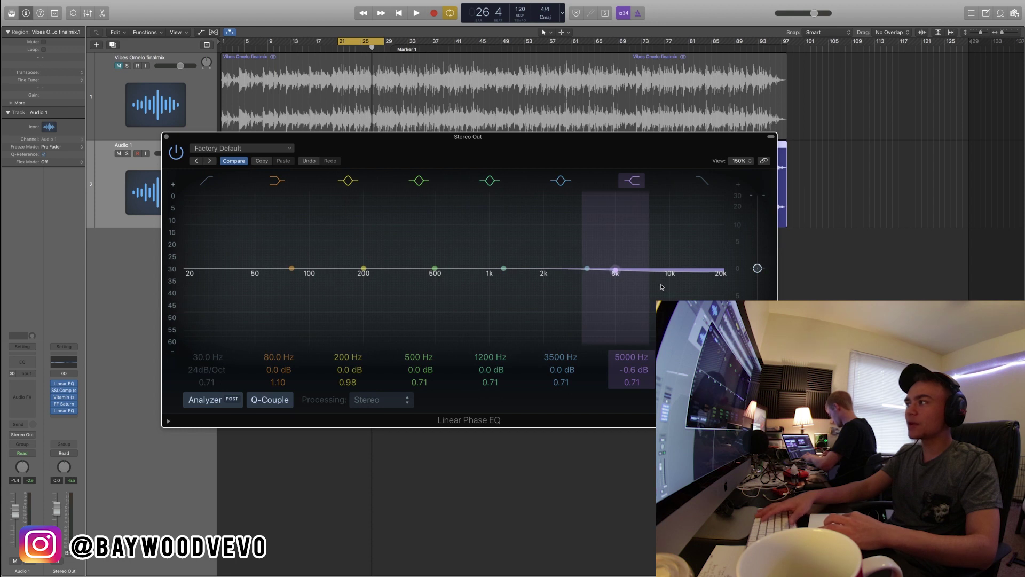
key(space)
mouse_move(661, 288)
mouse_down()
mouse_move(646, 328)
mouse_move(638, 268)
mouse_move(656, 290)
mouse_up()
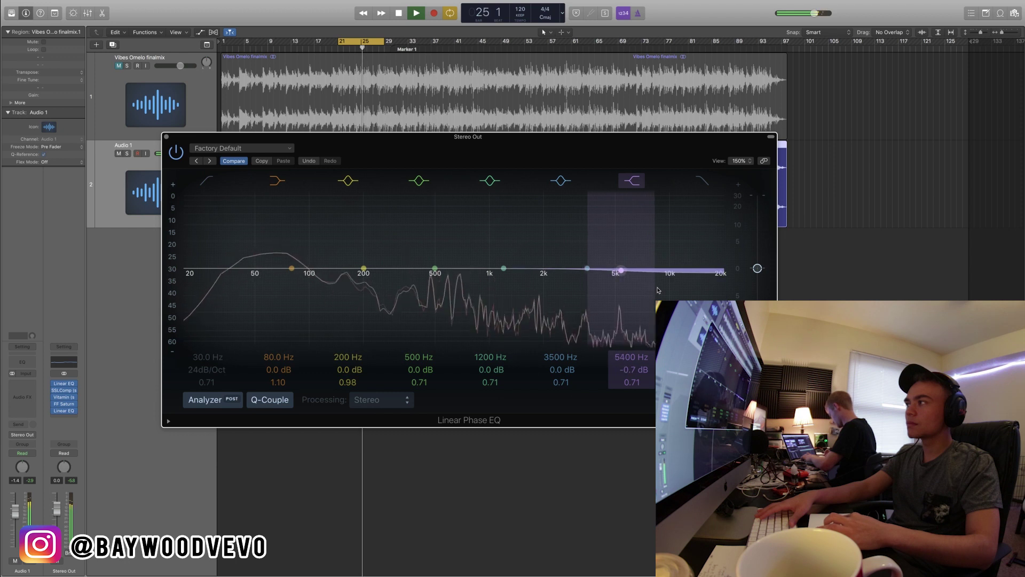
- Enable the new EQ's low cut at 30 Hz with a 48 dB/Oct slope
click(201, 179)
drag(199, 373, 200, 370)
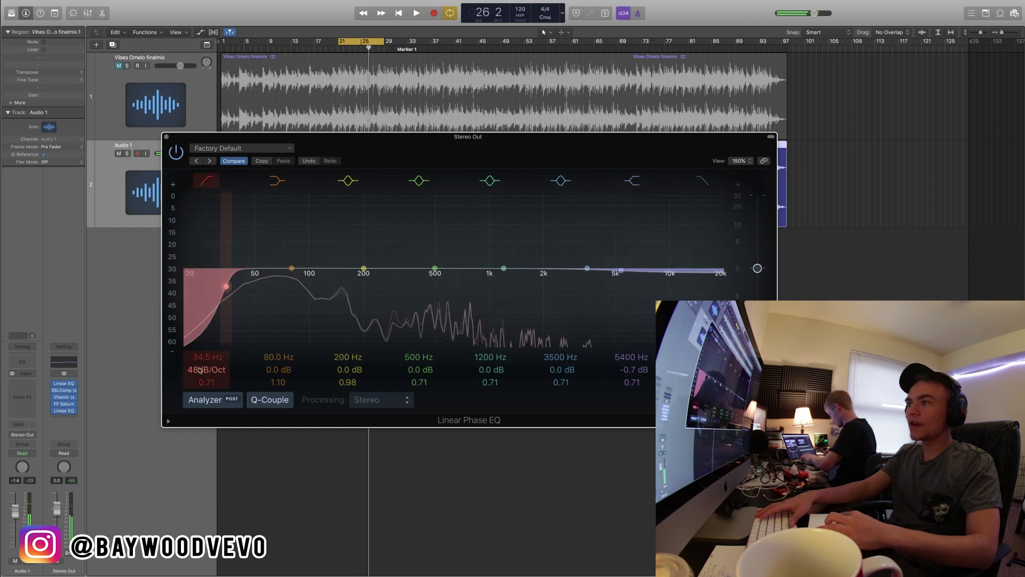
drag(232, 314, 222, 314)
drag(364, 155, 401, 151)
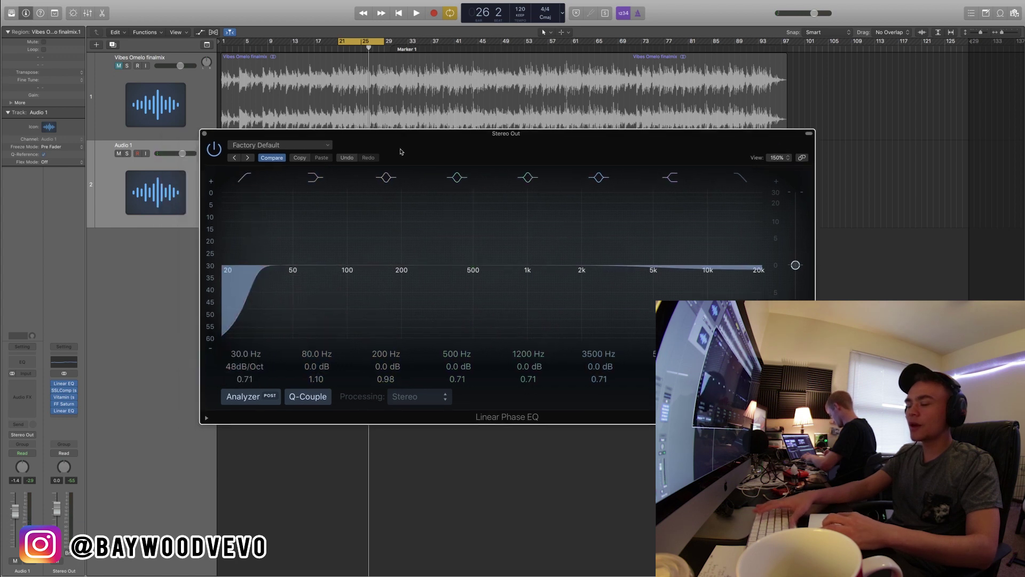
- Listen to the cycled section with the new EQ applied and close the EQ window
key(space)
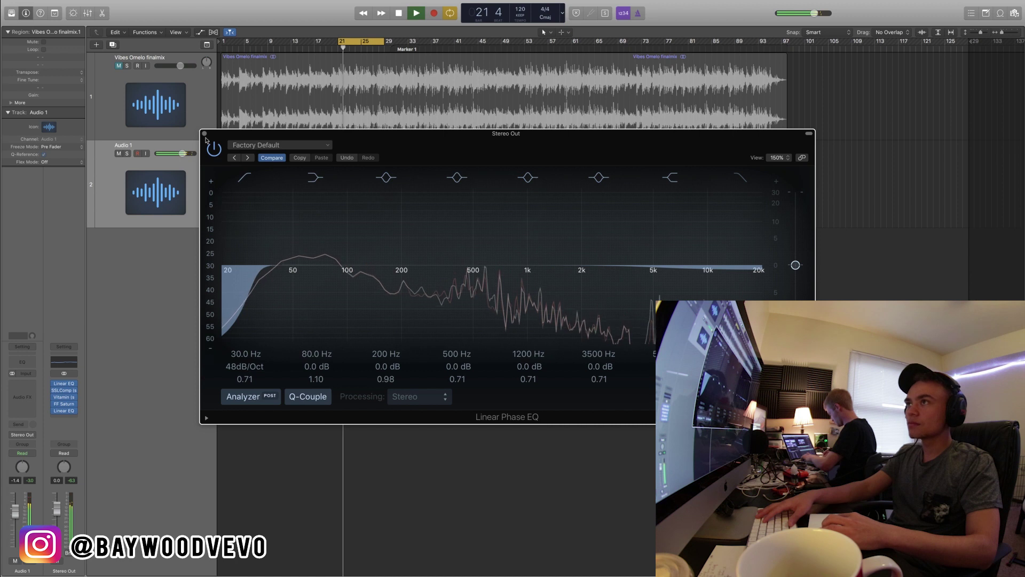
key(super+w)
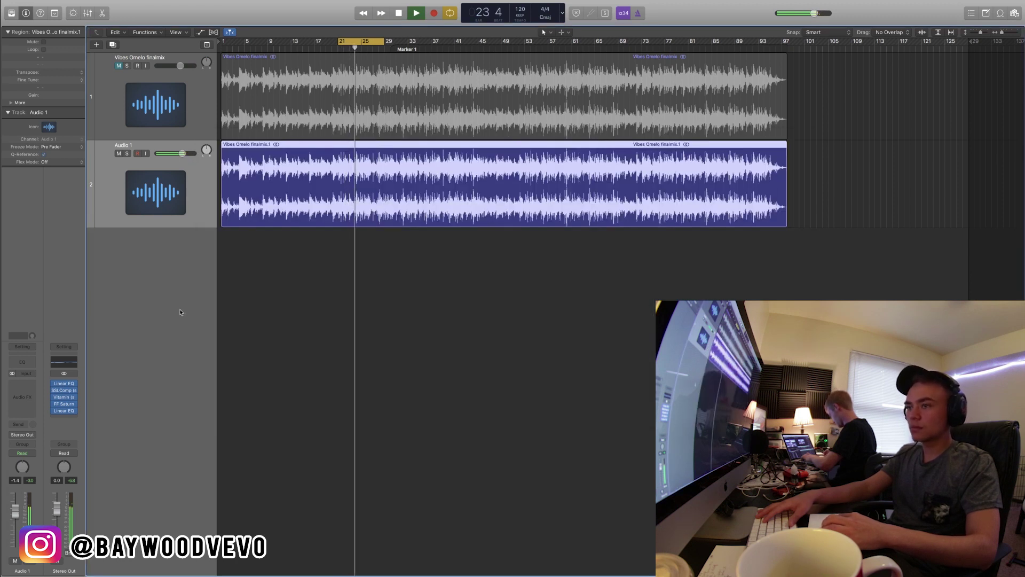
key(space)
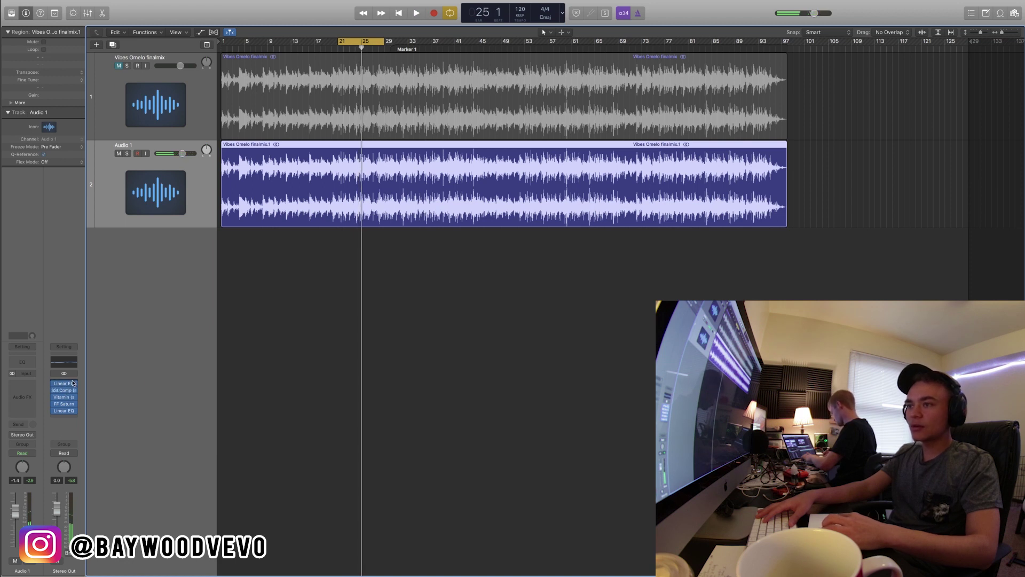
- Insert a stereo FabFilter FF Pro-C compressor above the first Linear EQ on the Stereo Out channel
click(73, 383)
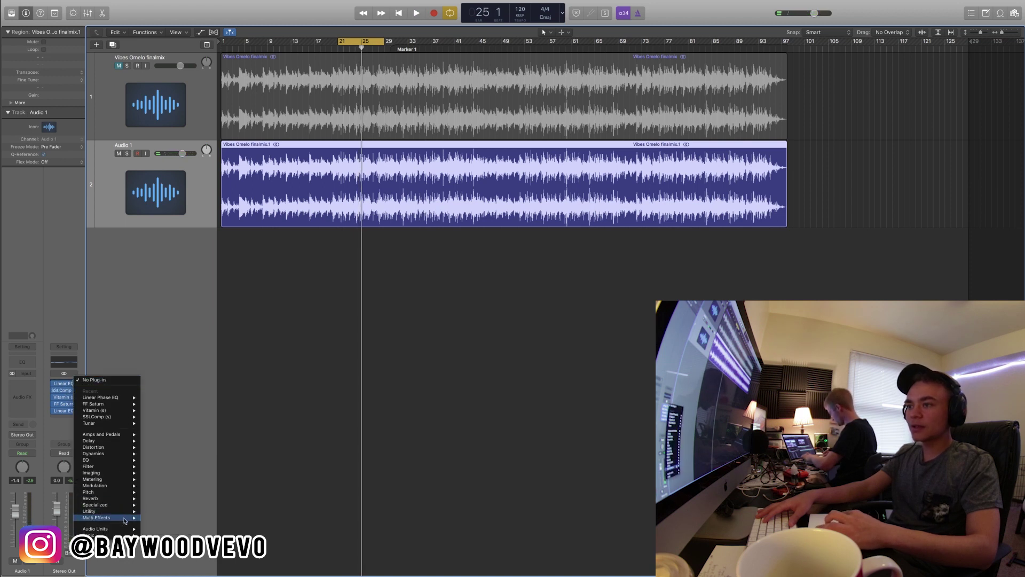
mouse_move(120, 528)
mouse_move(194, 520)
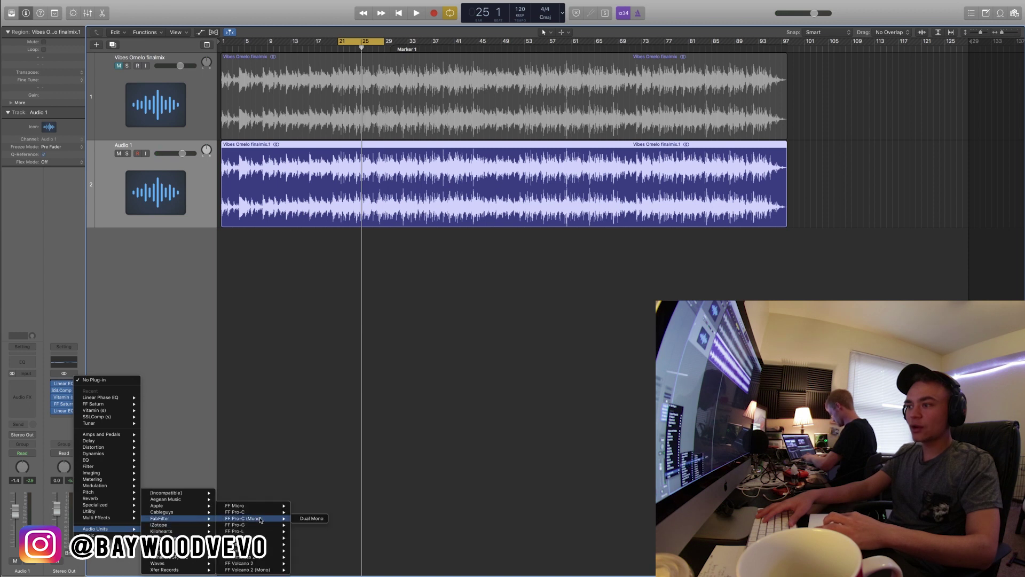
click(305, 512)
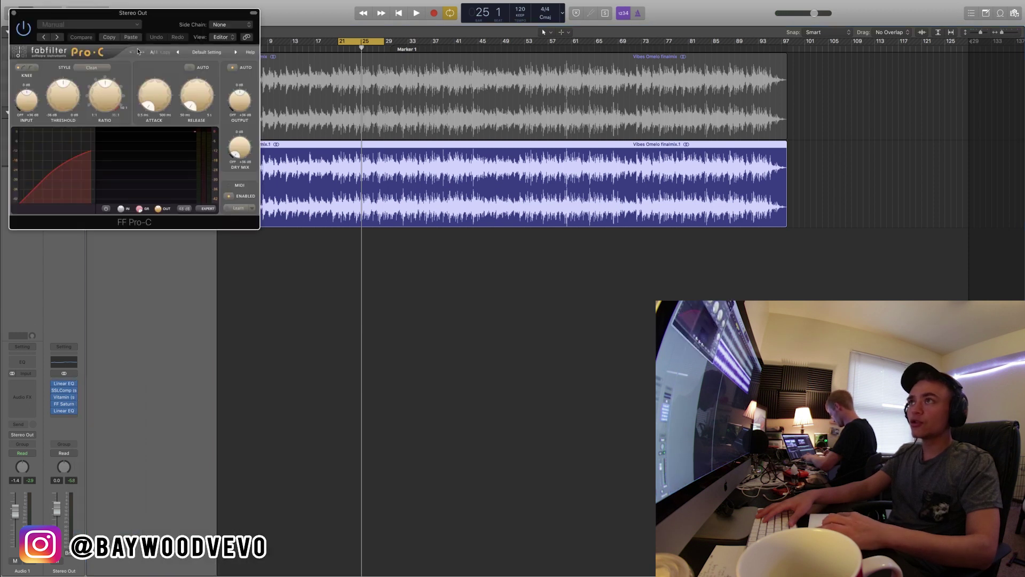
- Load the Mastering preset Gentle L-R Levelling bM in FF Pro-C, listen to the cycled section, and close the compressor window
click(329, 131)
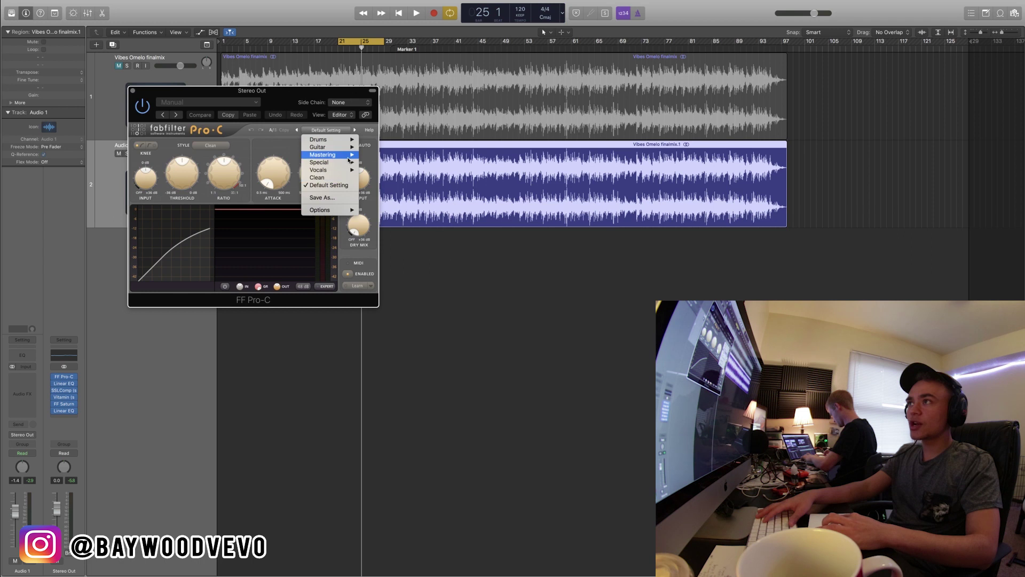
mouse_move(351, 156)
click(397, 185)
drag(308, 113, 486, 185)
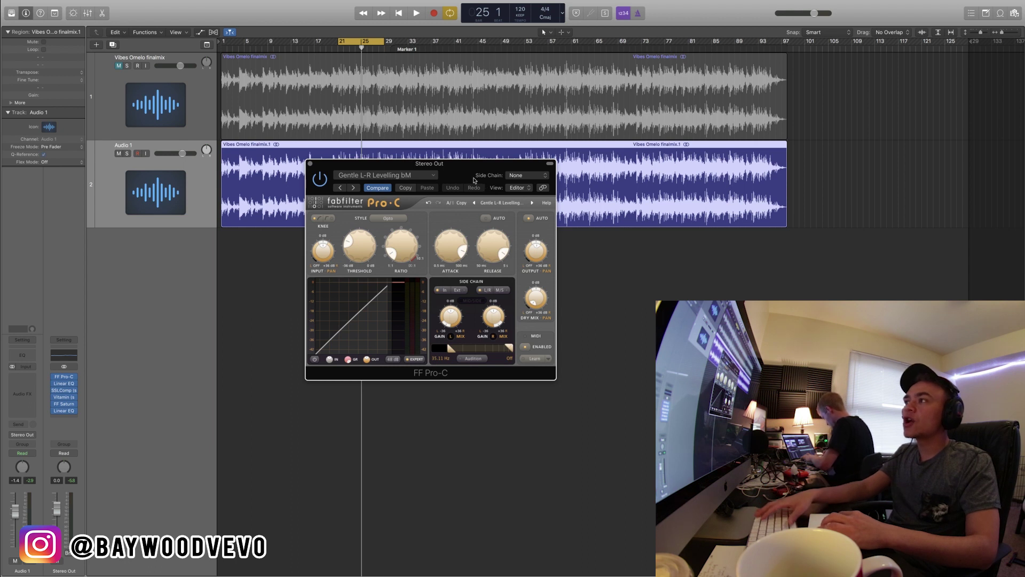
drag(460, 173, 494, 237)
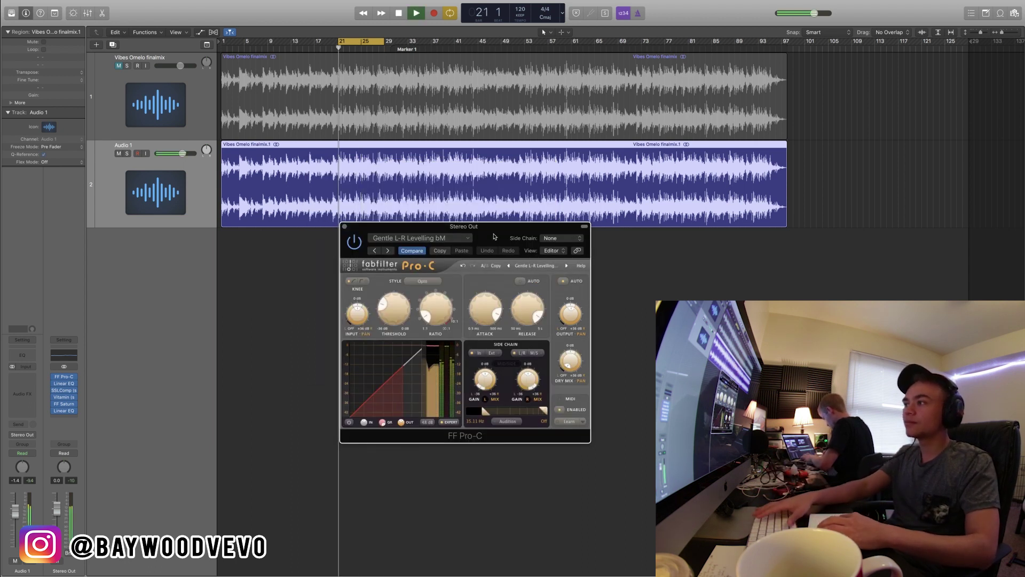
click(344, 226)
- Insert a stereo Level Meter at the end of the Stereo Out chain and set its level display to RMS
click(64, 417)
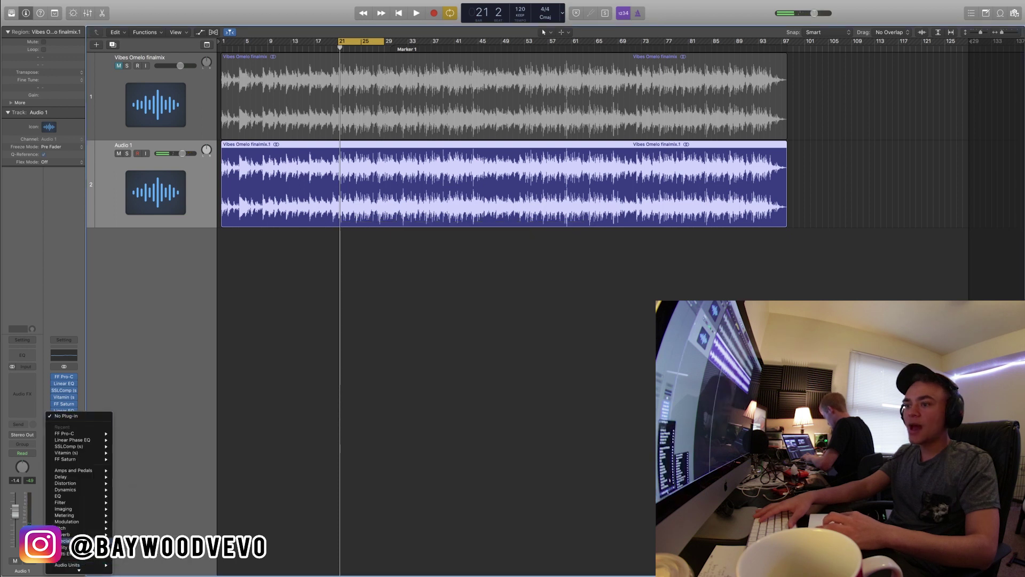
mouse_move(93, 514)
click(195, 529)
click(338, 309)
click(342, 334)
- Enlarge the Level Meter to the Horizontal 200% view and place it above the tracks while playing the cycled section
drag(366, 288, 330, 237)
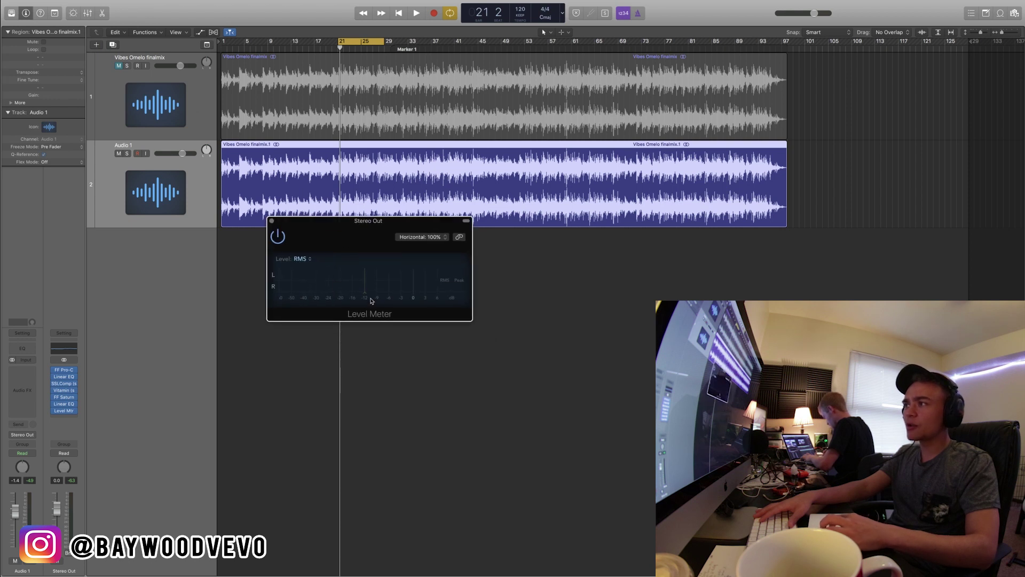
drag(471, 318, 681, 400)
key(space)
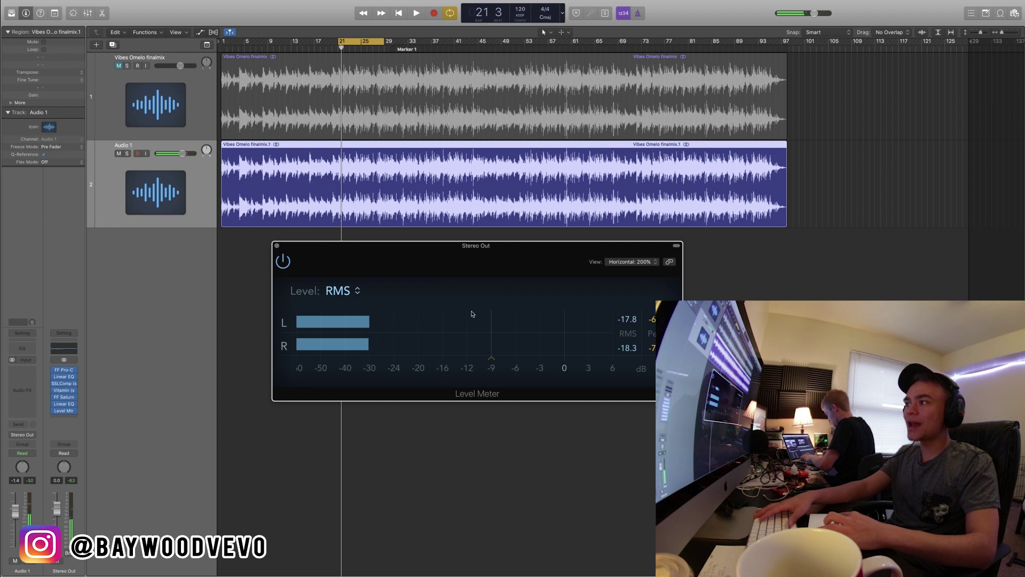
key(space)
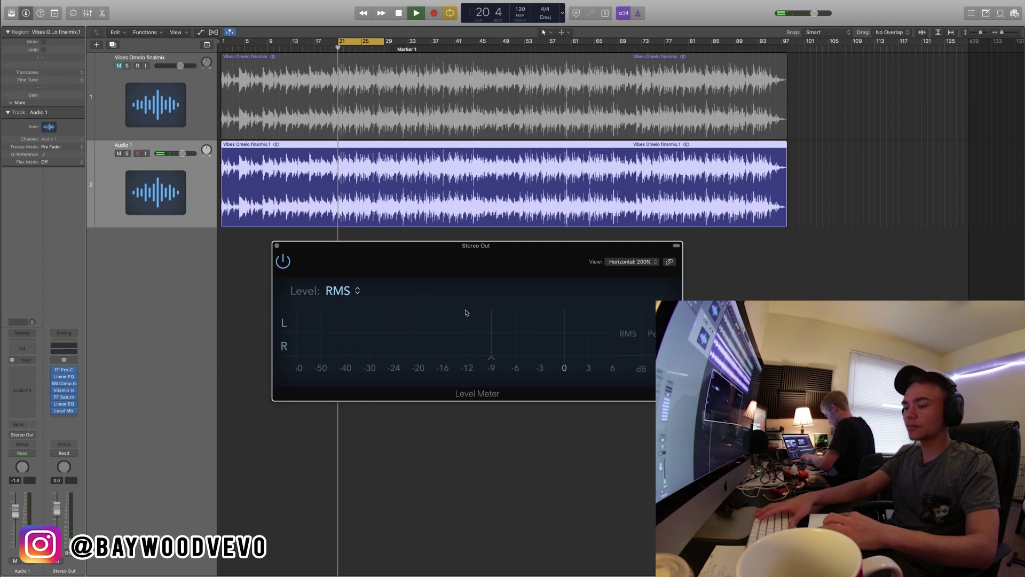
drag(366, 259, 457, 224)
drag(649, 225, 687, 21)
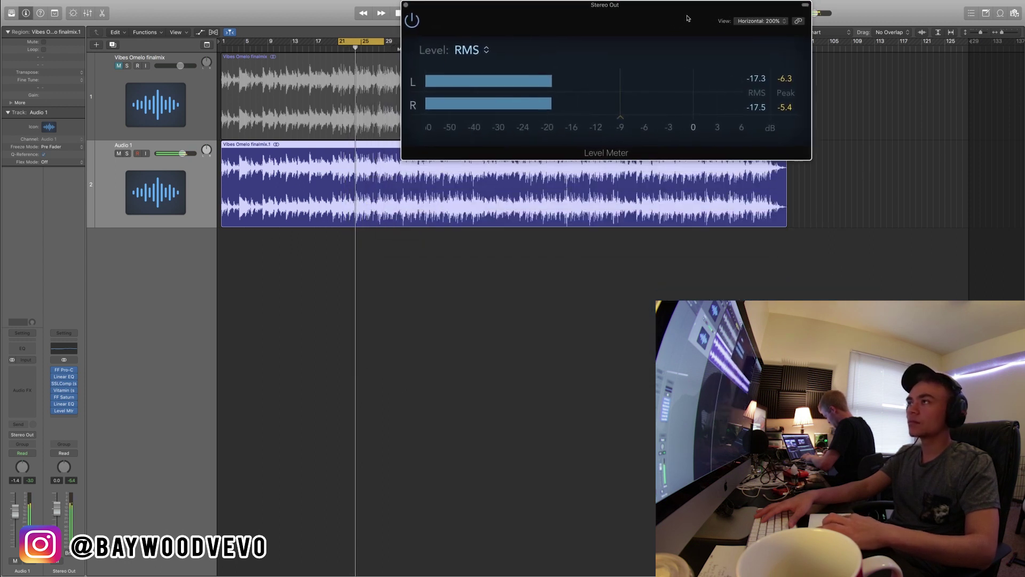
- Compare the original mix, soloed with the Stereo Out plug-ins bypassed, against the soloed Audio 1 track with the plug-ins active
click(126, 65)
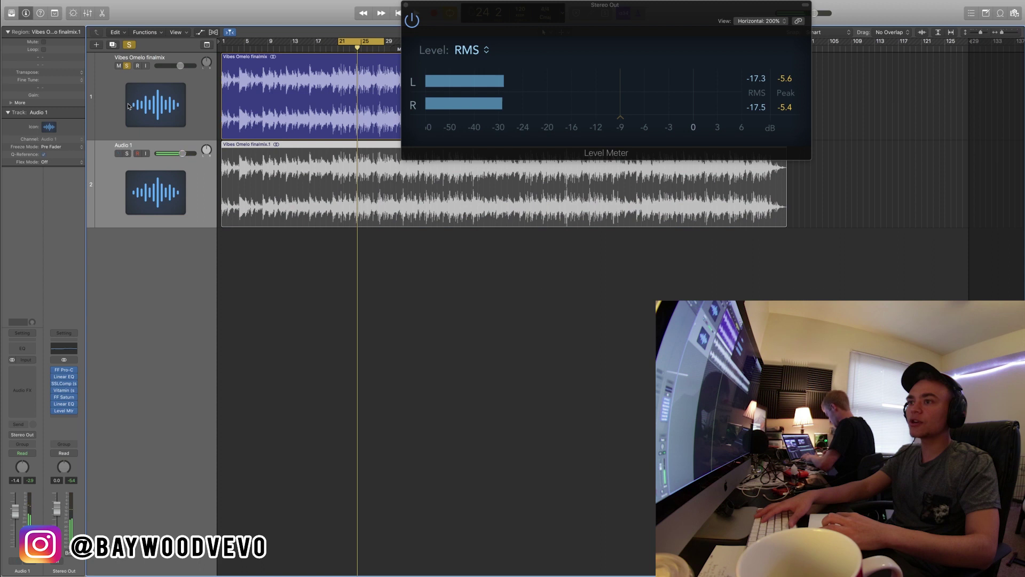
key(space)
key(space)
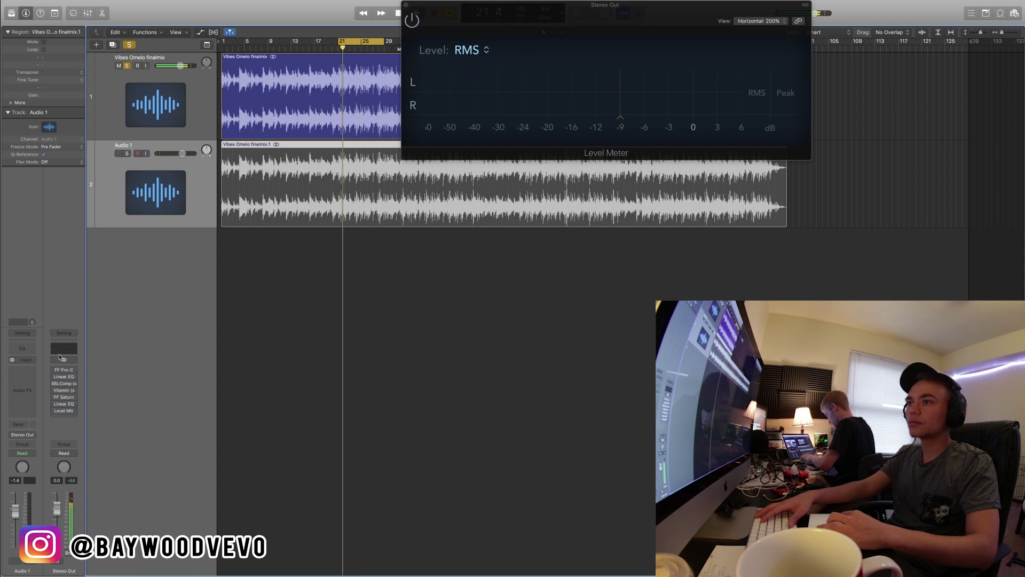
click(126, 66)
key(ctrl+m)
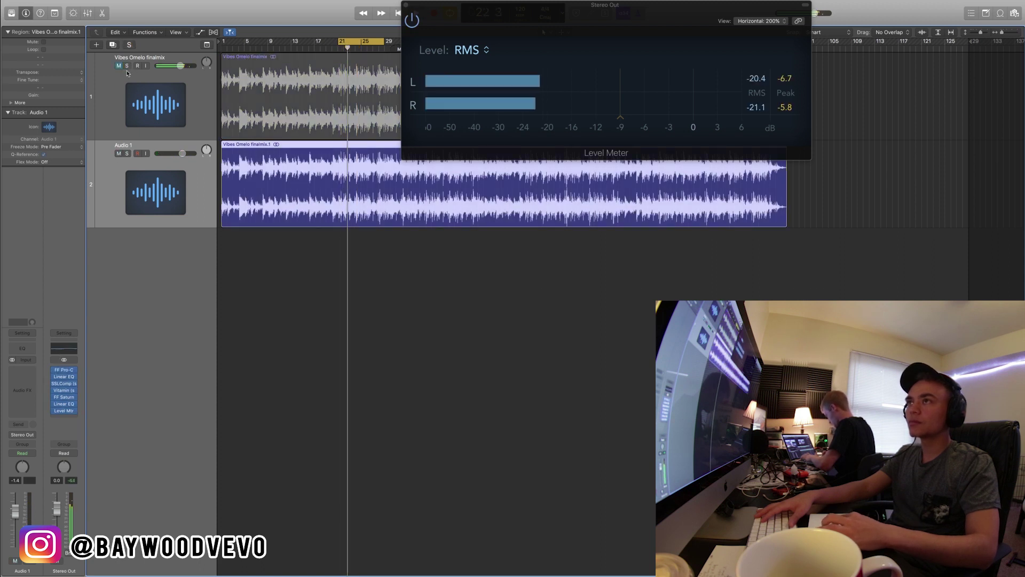
key(space)
key(space)
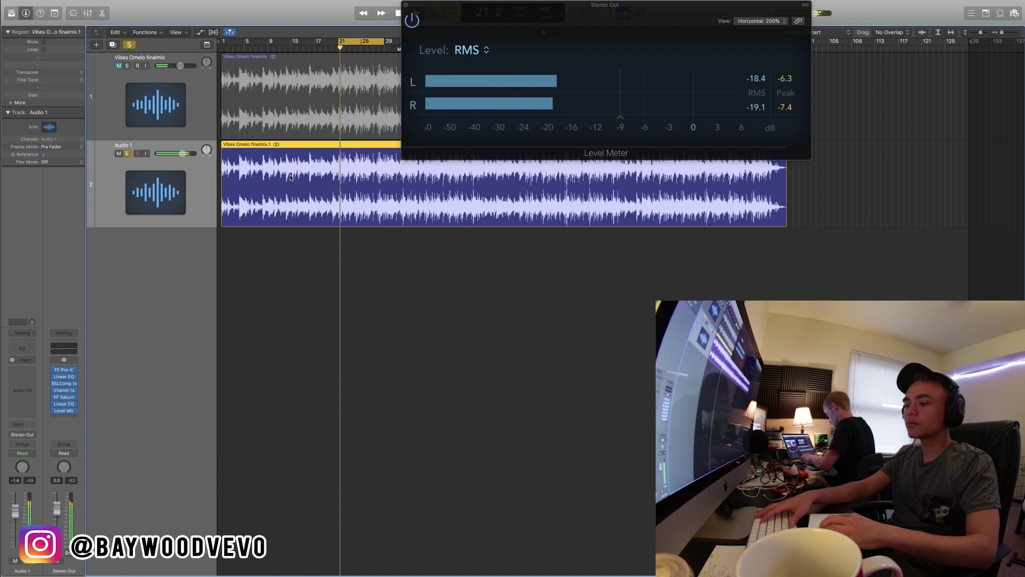
- Insert a second stereo FF Pro-C below the Level Meter on Stereo Out, leaving its side chain at None
click(62, 418)
click(128, 438)
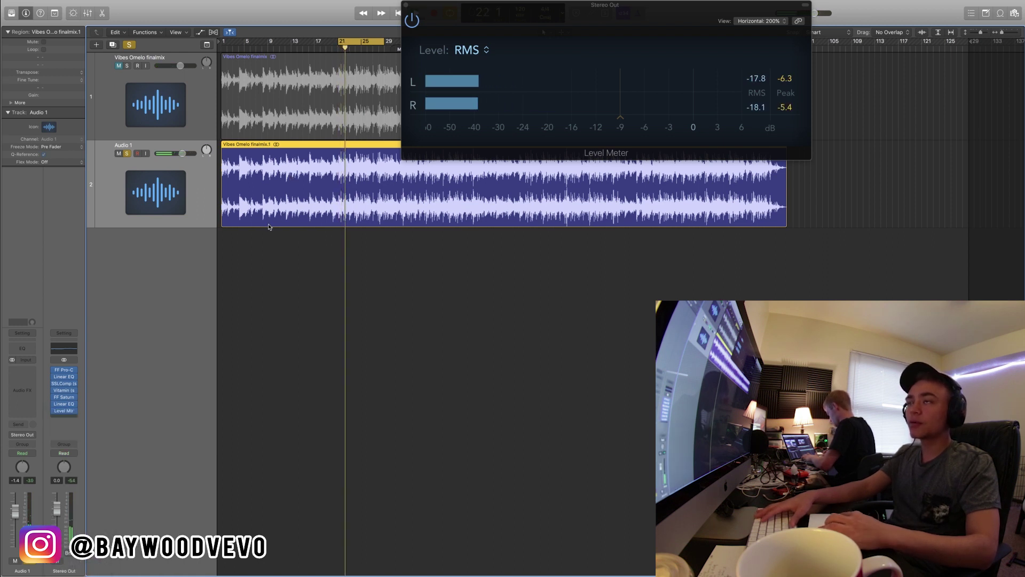
click(428, 128)
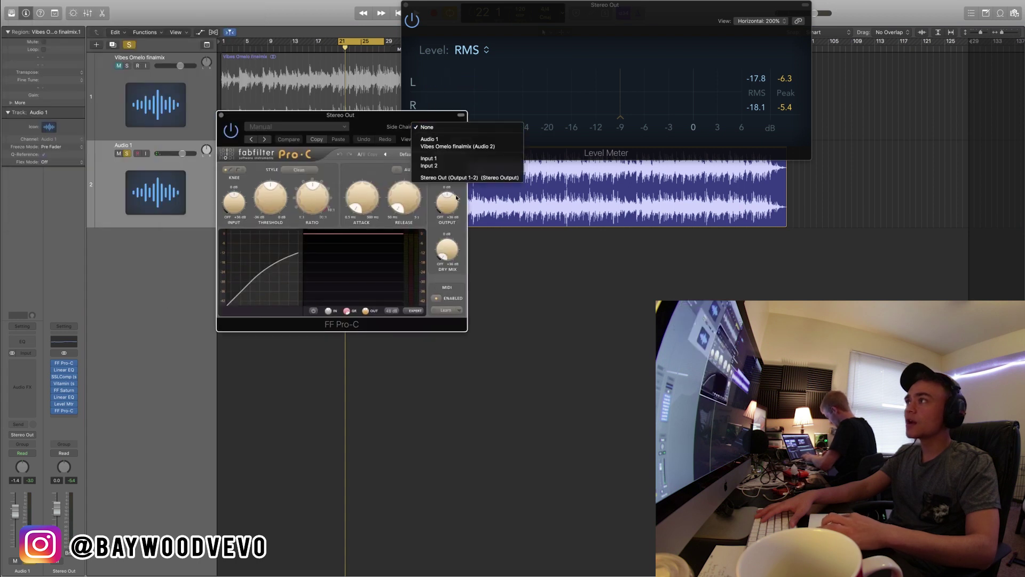
click(428, 128)
- Load the Mastering preset Fluffy bM in the second FF Pro-C, listen to the cycled section, and close its window
click(421, 155)
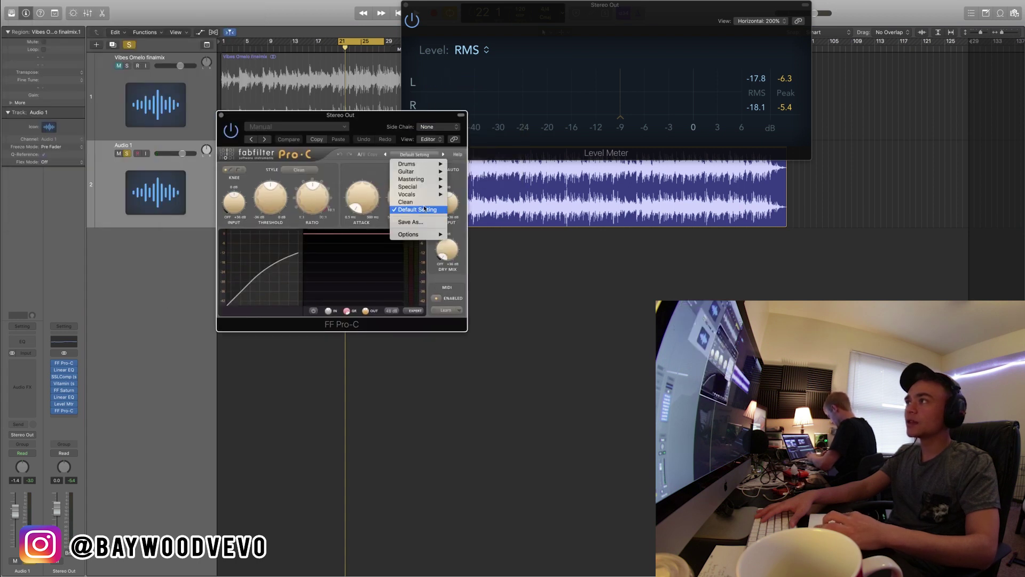
mouse_move(427, 179)
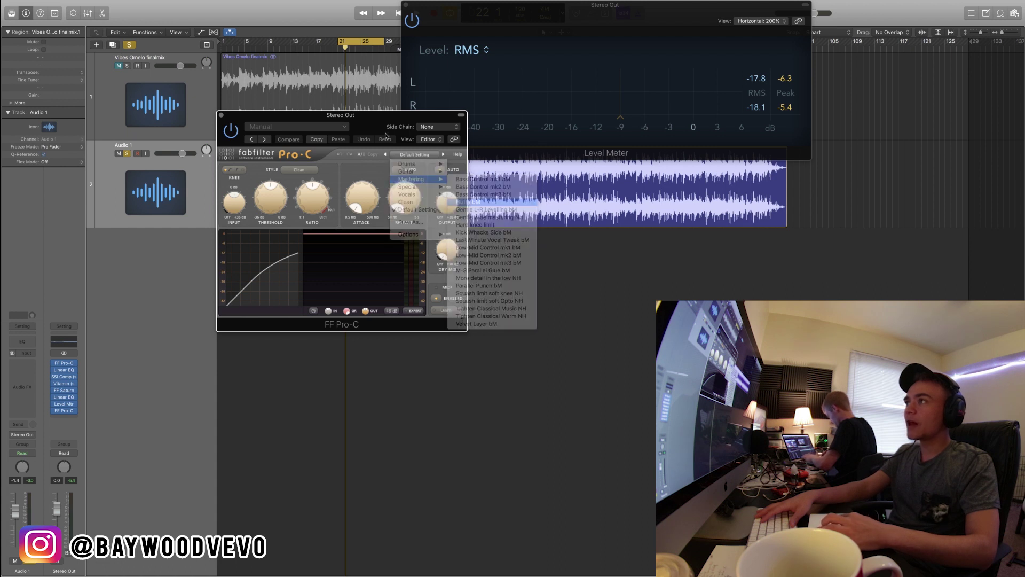
click(468, 202)
key(space)
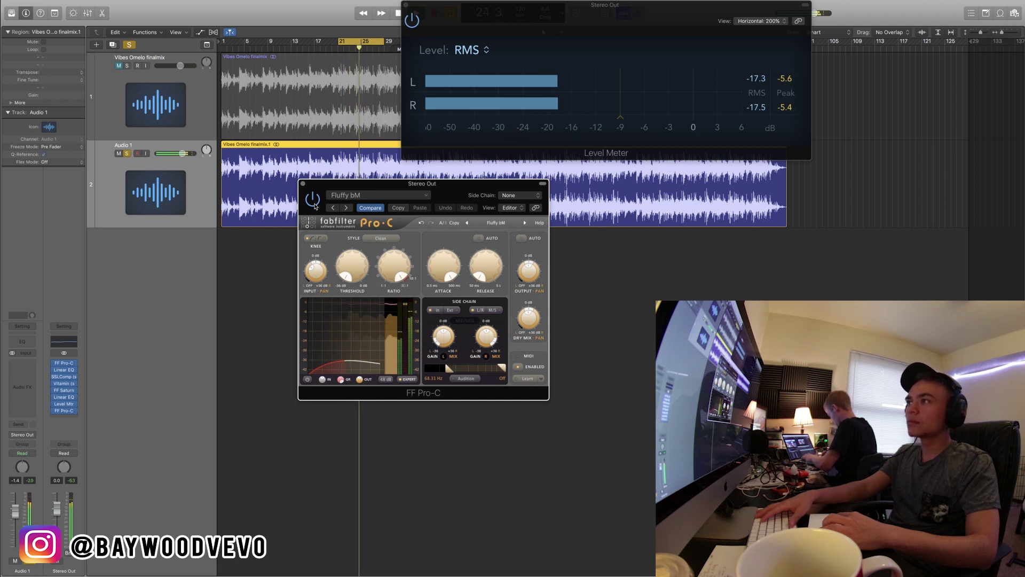
click(64, 410)
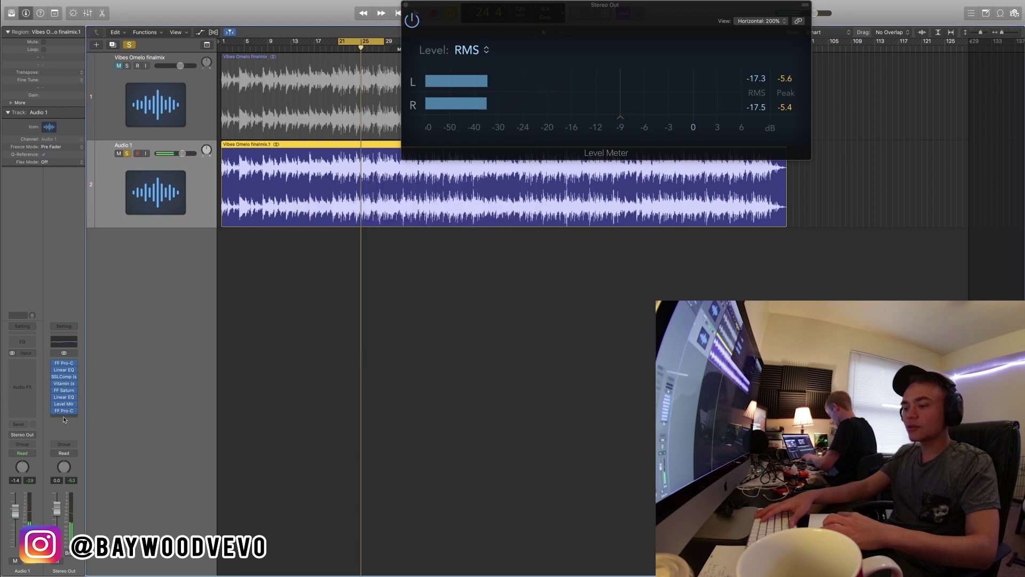
click(63, 415)
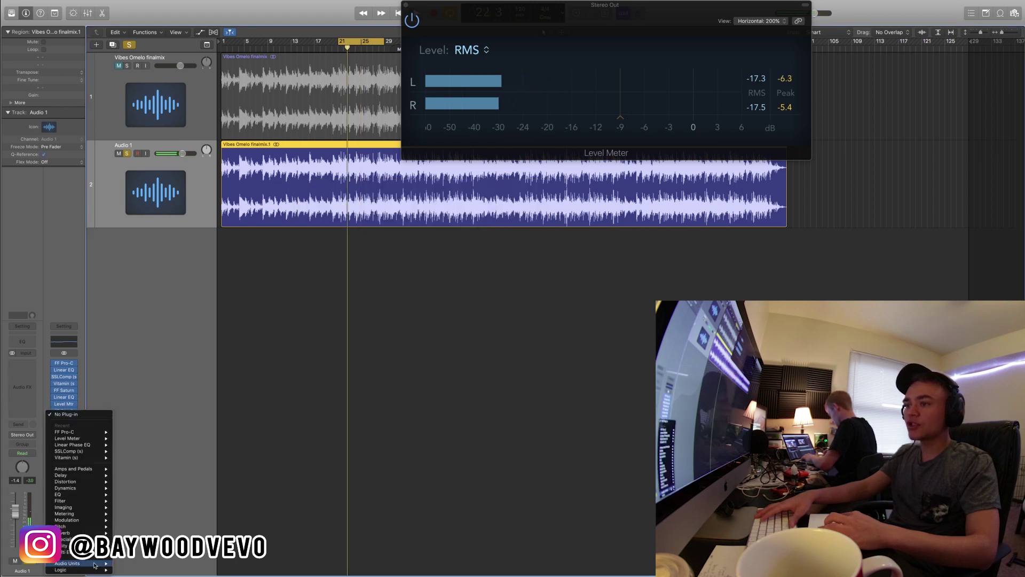
mouse_move(80, 563)
mouse_move(169, 562)
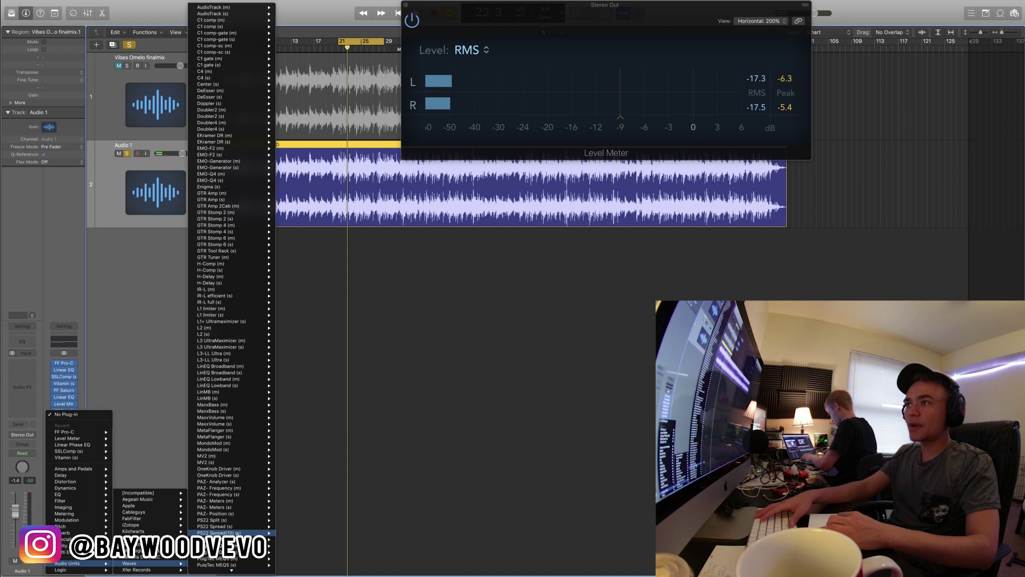
mouse_move(251, 293)
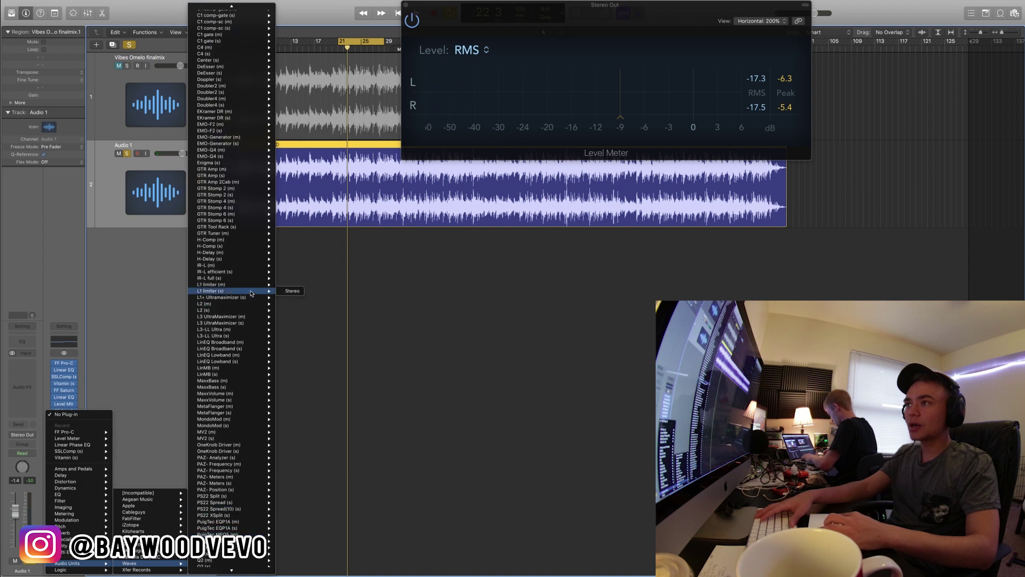
click(288, 295)
- Insert a stereo Waves L2 (s) limiter below the second FF Pro-C on Stereo Out and place its window below the tracks
click(71, 414)
mouse_move(80, 564)
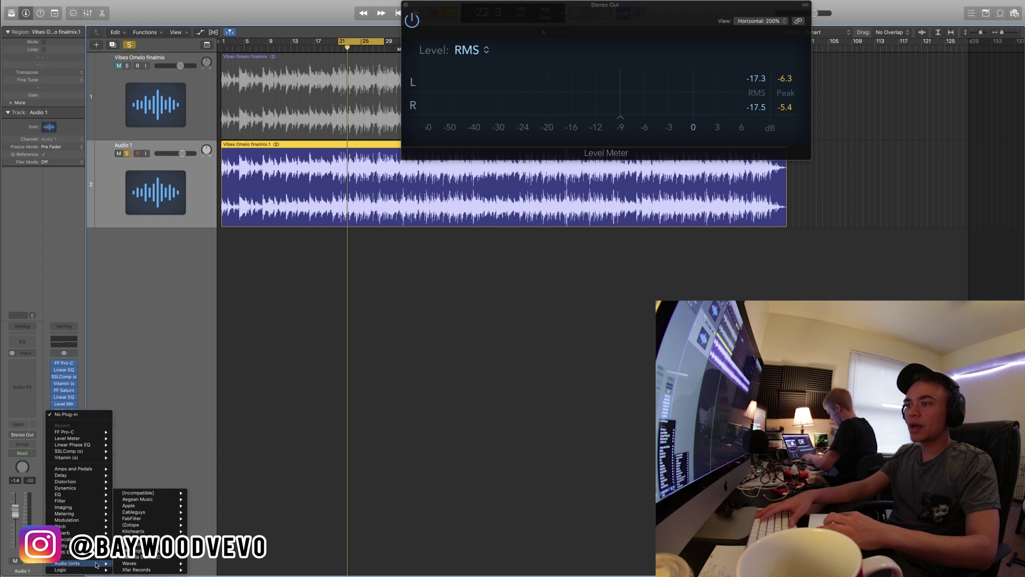
mouse_move(174, 565)
mouse_move(259, 316)
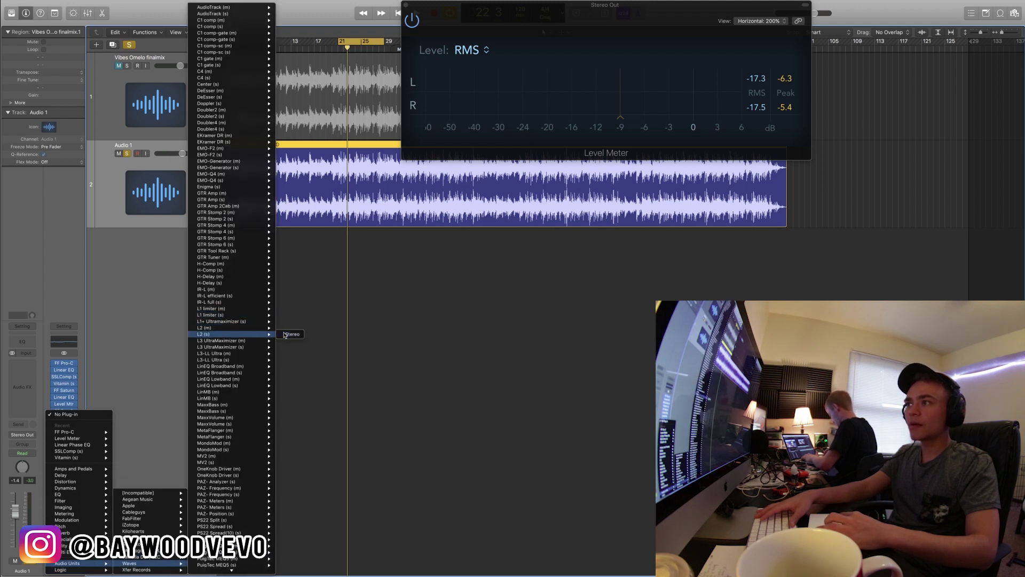
click(284, 335)
drag(141, 24, 457, 221)
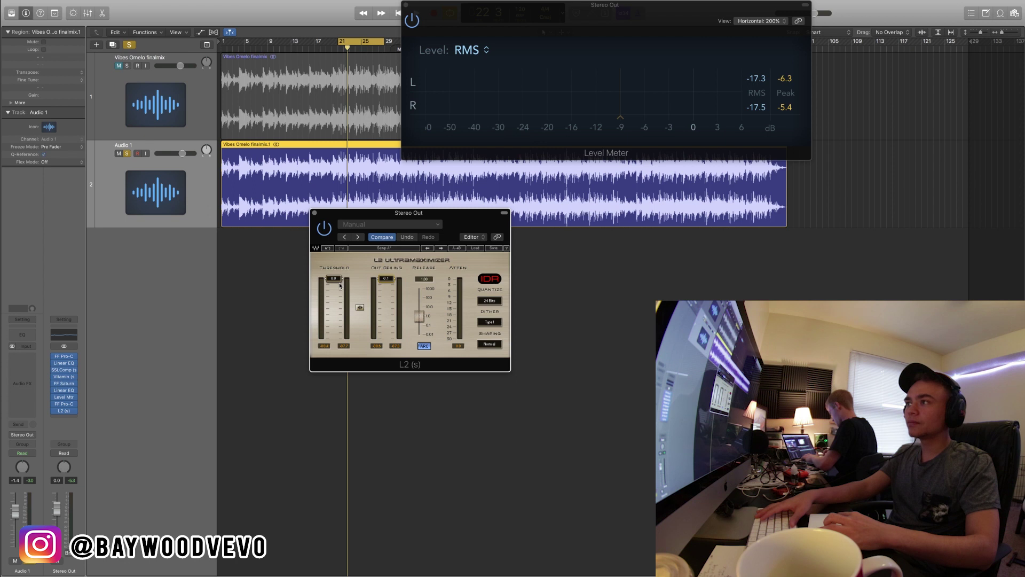
- Lower the L2 limiter's threshold slightly while listening to the cycled section, and close its window
key(space)
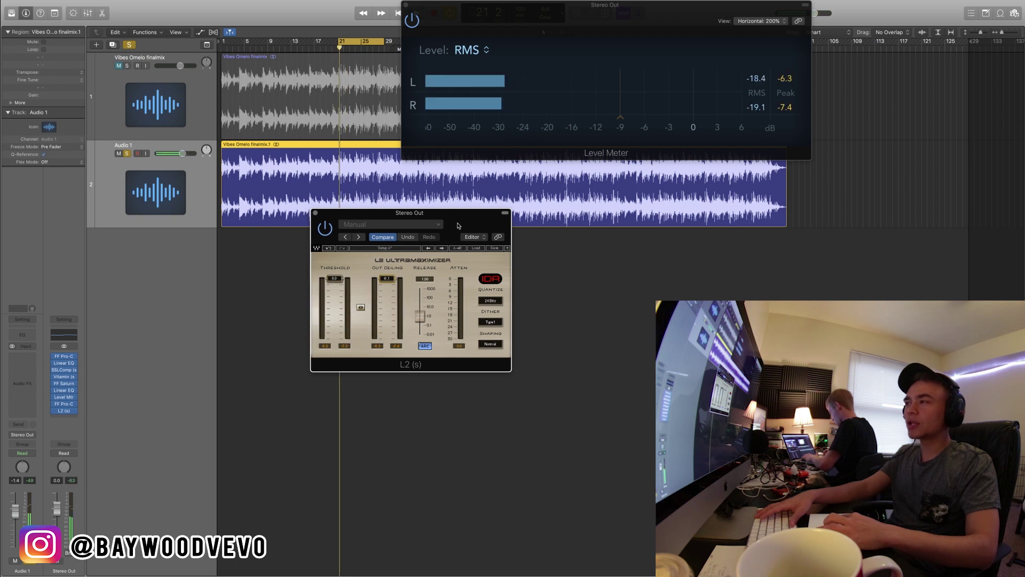
drag(457, 225, 442, 243)
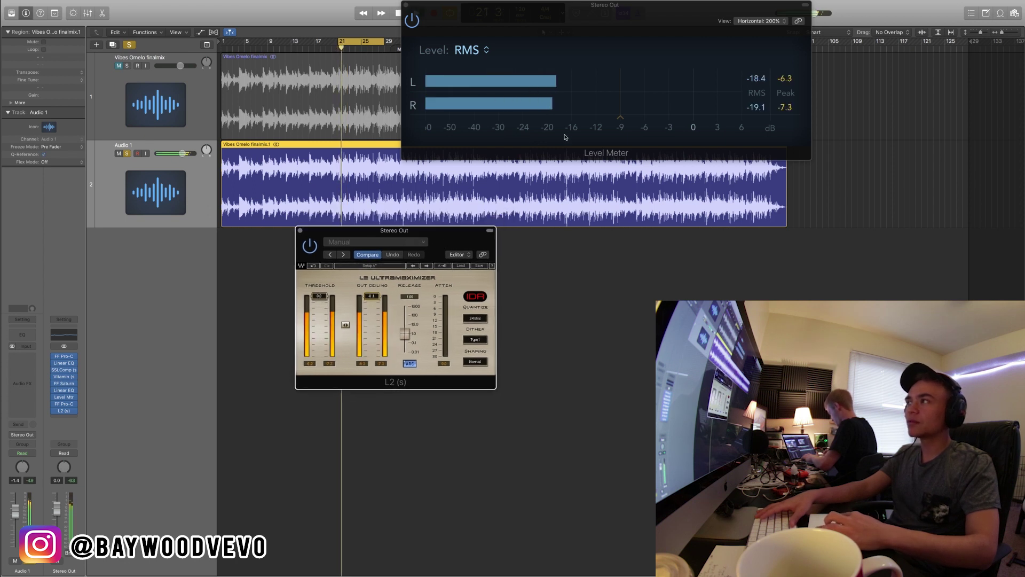
drag(443, 243, 472, 260)
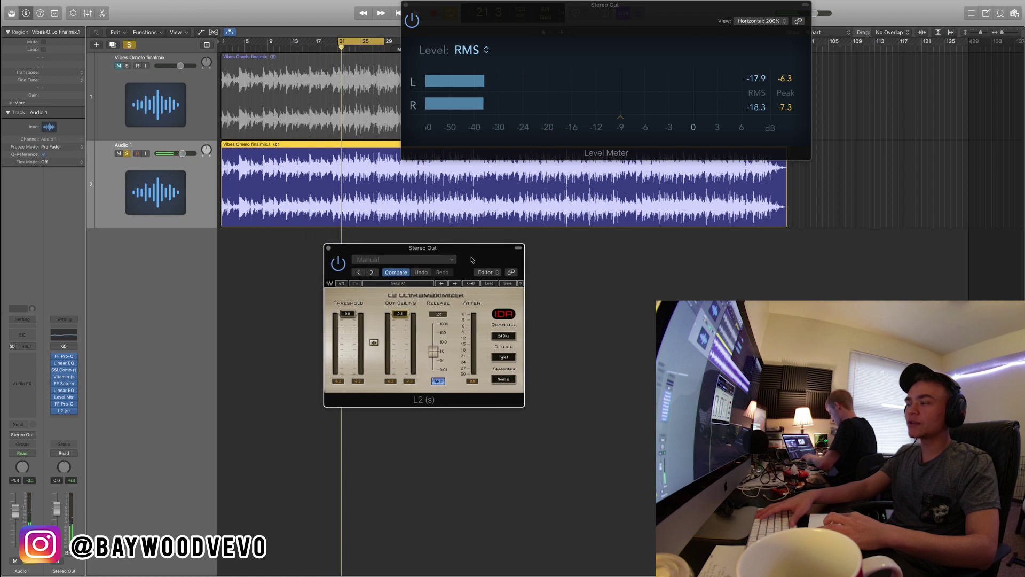
drag(347, 314, 347, 322)
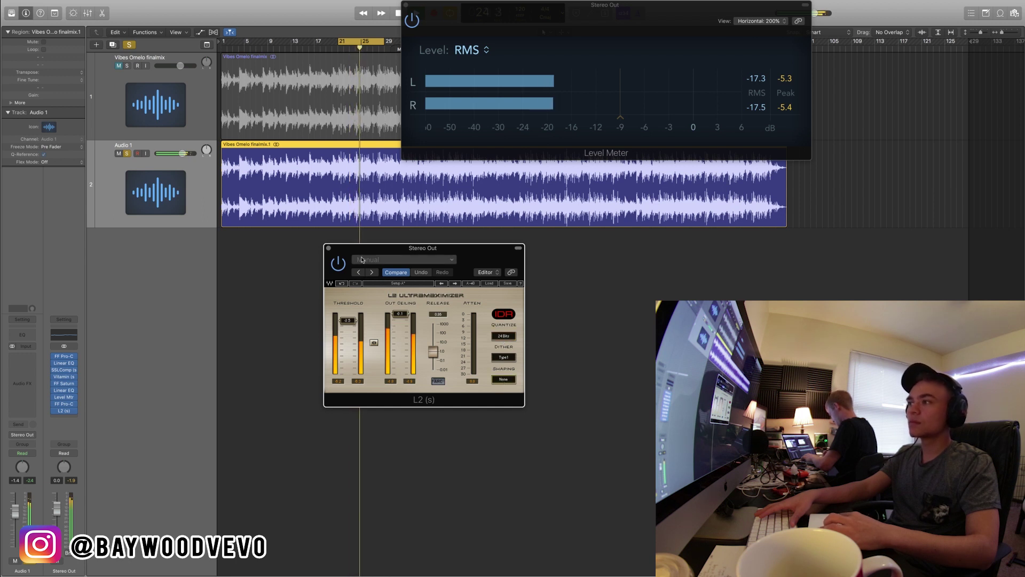
click(328, 248)
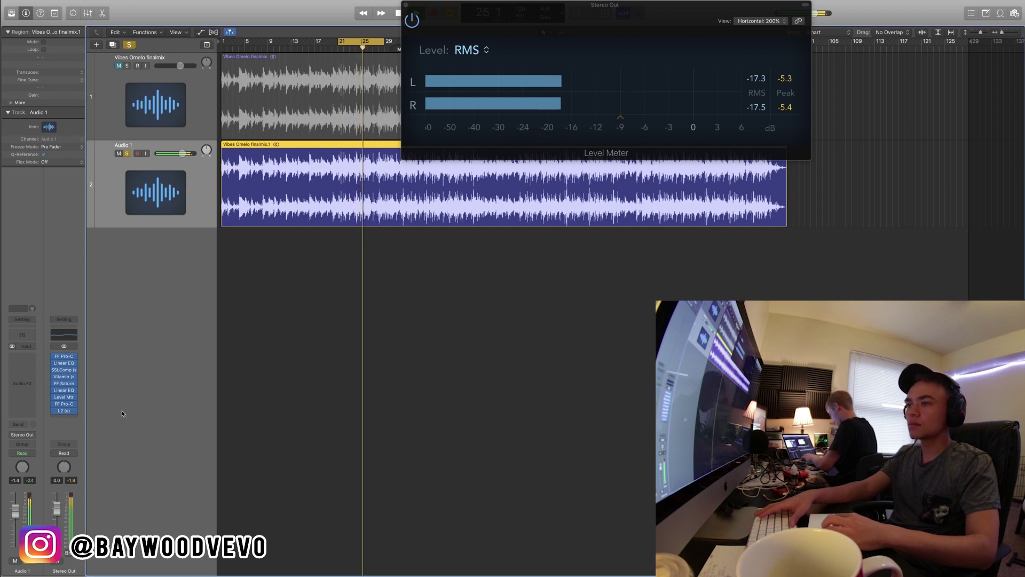
- Insert a stereo Waves L3-LL Ultra (s) below L2 on Stereo Out and place its window below the tracks
click(62, 415)
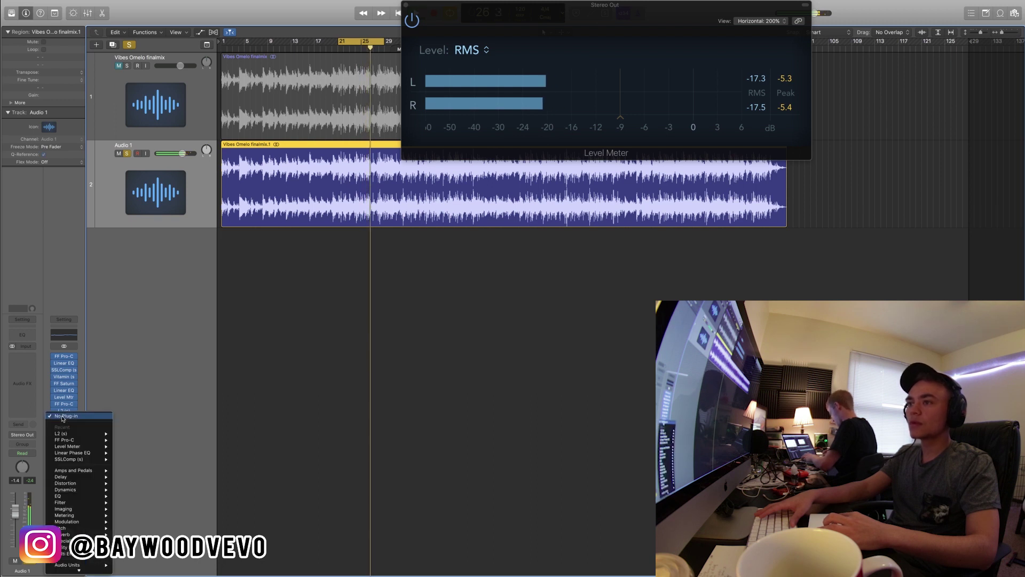
mouse_move(103, 562)
mouse_move(136, 563)
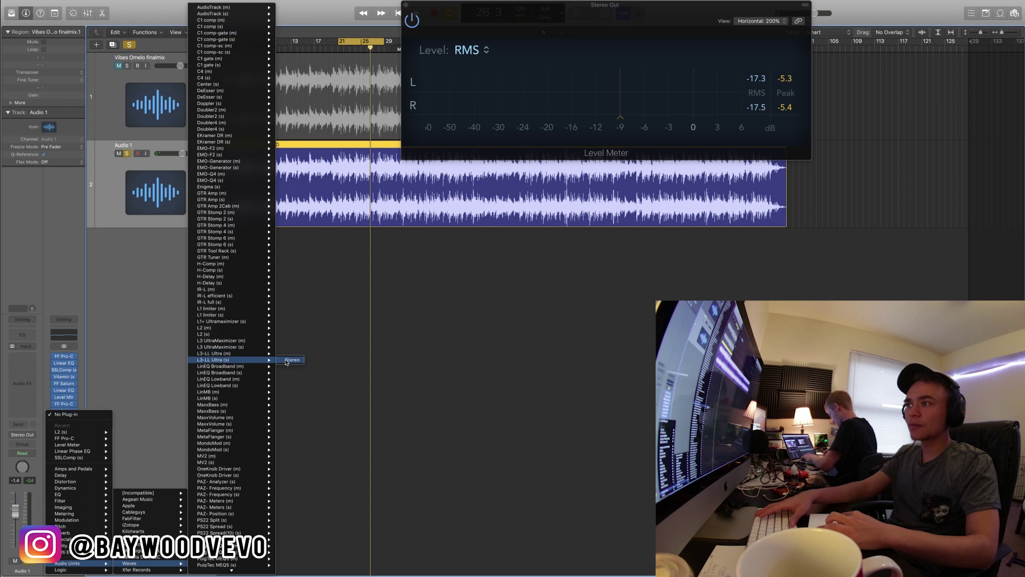
click(286, 361)
drag(146, 28, 485, 247)
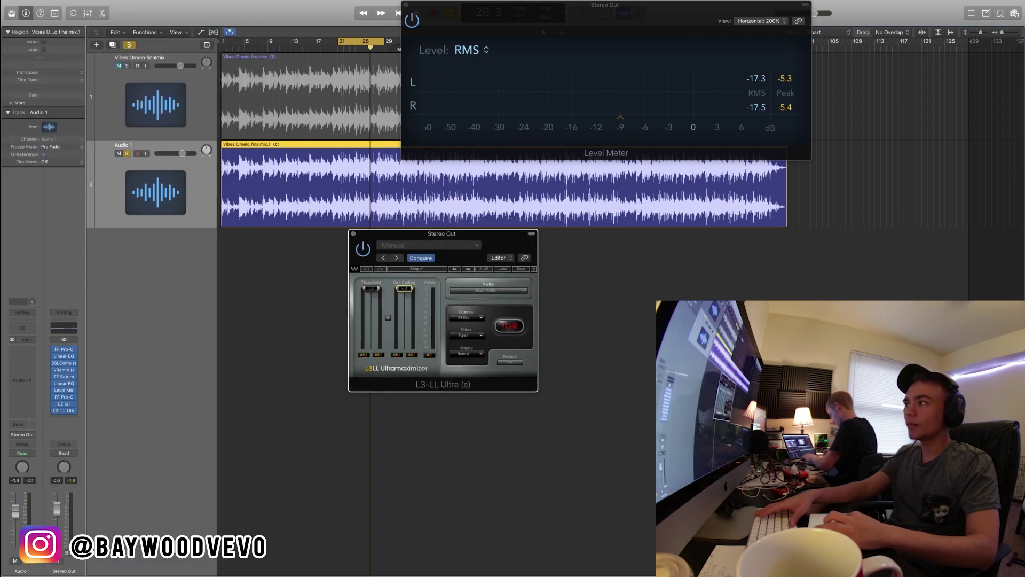
- Lower the L3-LL Ultra's threshold slightly during playback, then move Level Meter below it on Stereo Out and reopen the meter above the tracks
key(space)
drag(372, 292, 373, 298)
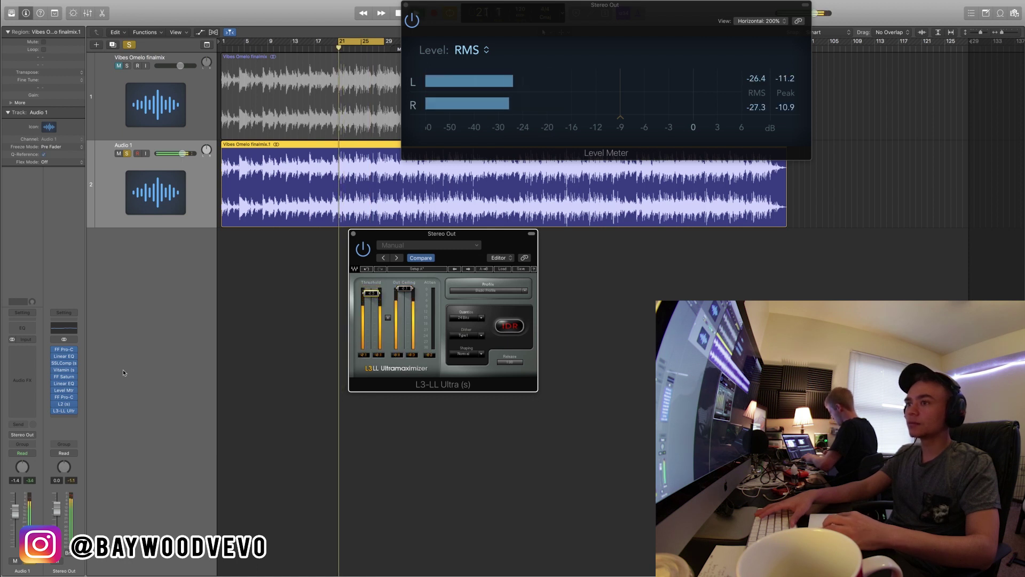
drag(63, 391, 64, 416)
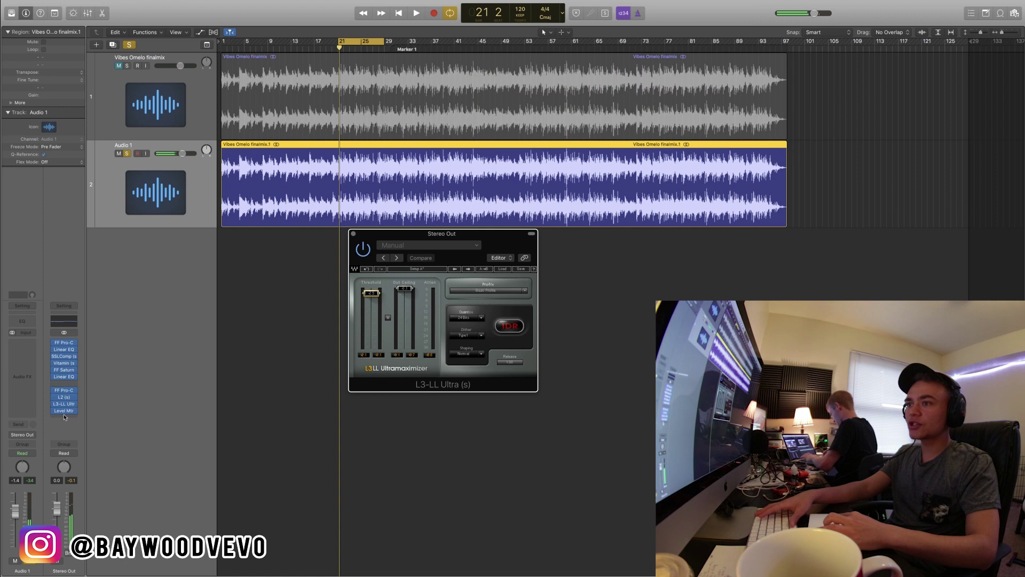
click(64, 411)
drag(205, 43, 568, 42)
- Lower the L3-LL Ultra's threshold further while listening to the cycled section with the level meter, and close its window
key(space)
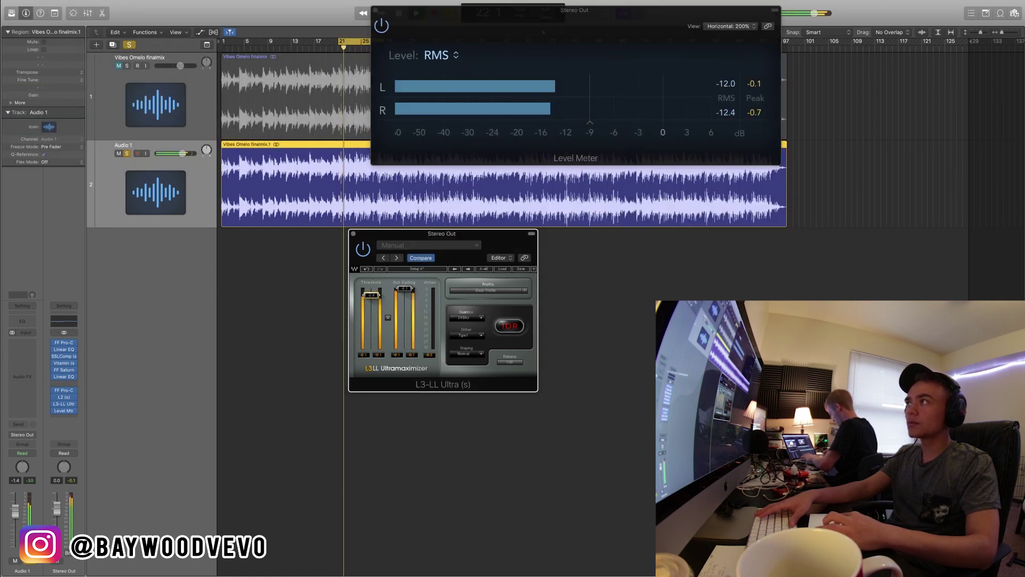
drag(368, 295, 364, 298)
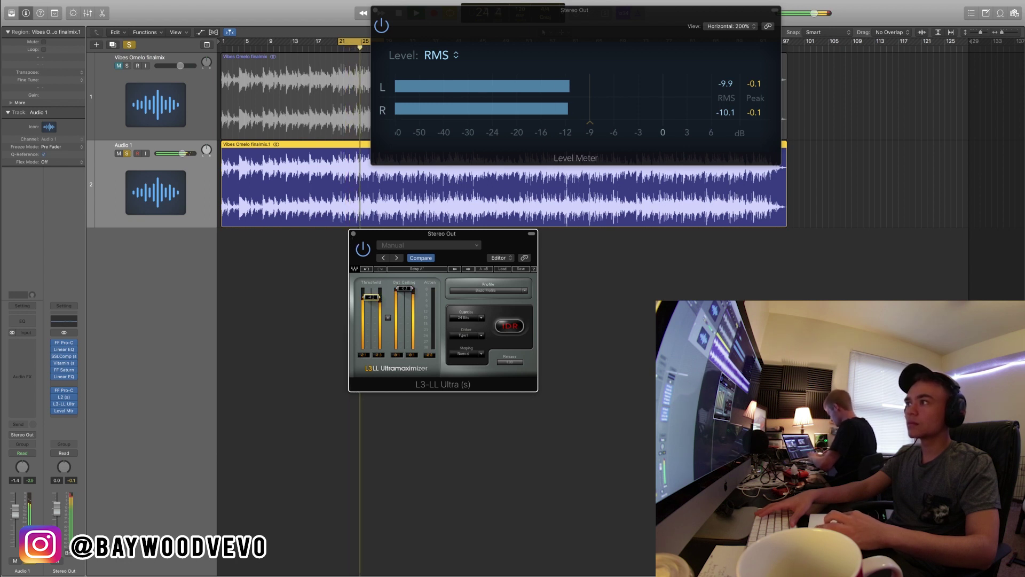
drag(372, 296, 375, 301)
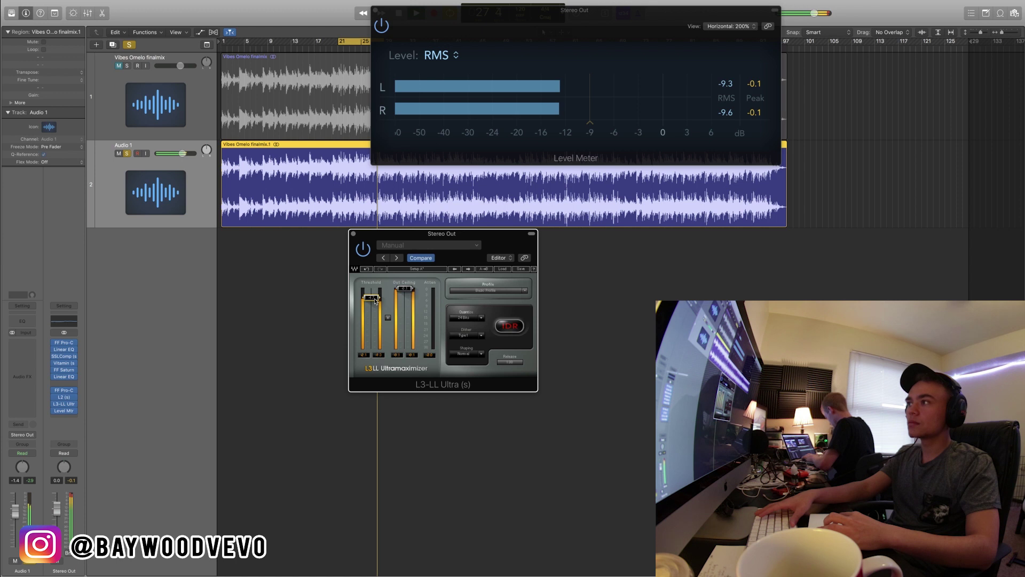
click(354, 233)
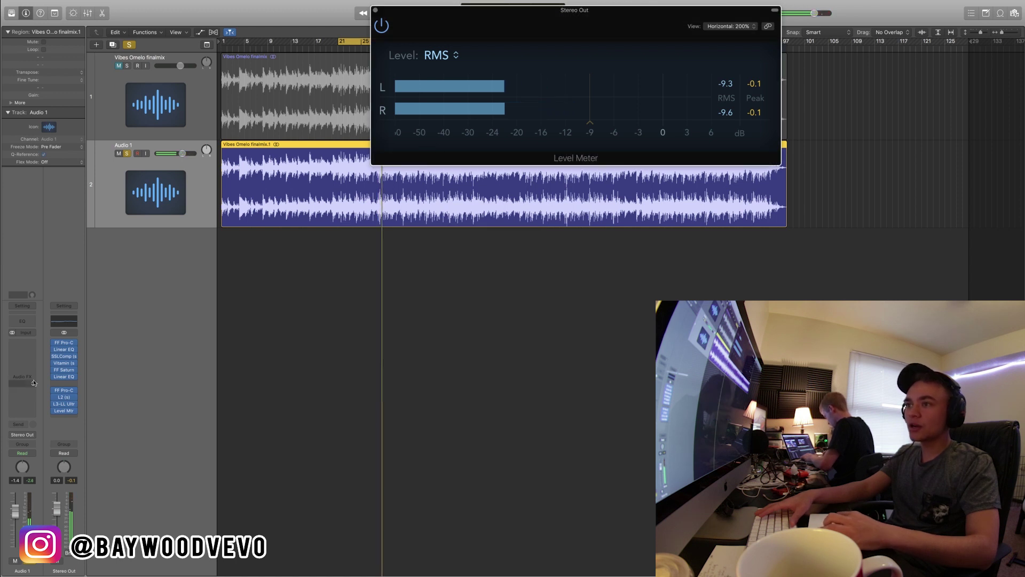
- Insert a stereo Waves DeEsser (s) between the second Linear EQ and the second FF Pro-C on Stereo Out and place its window below the tracks
click(67, 383)
mouse_move(80, 530)
mouse_move(150, 562)
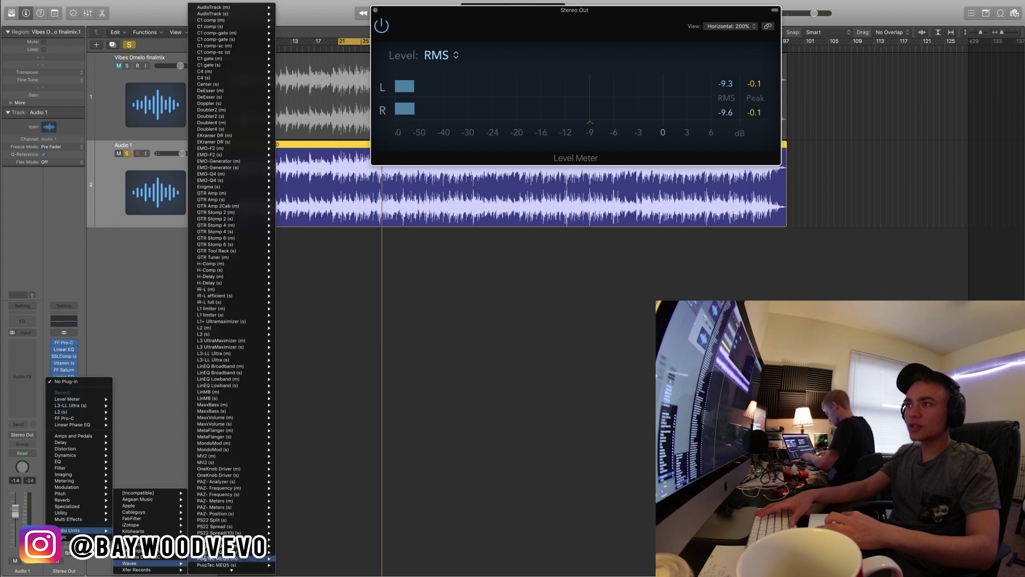
mouse_move(250, 97)
click(285, 97)
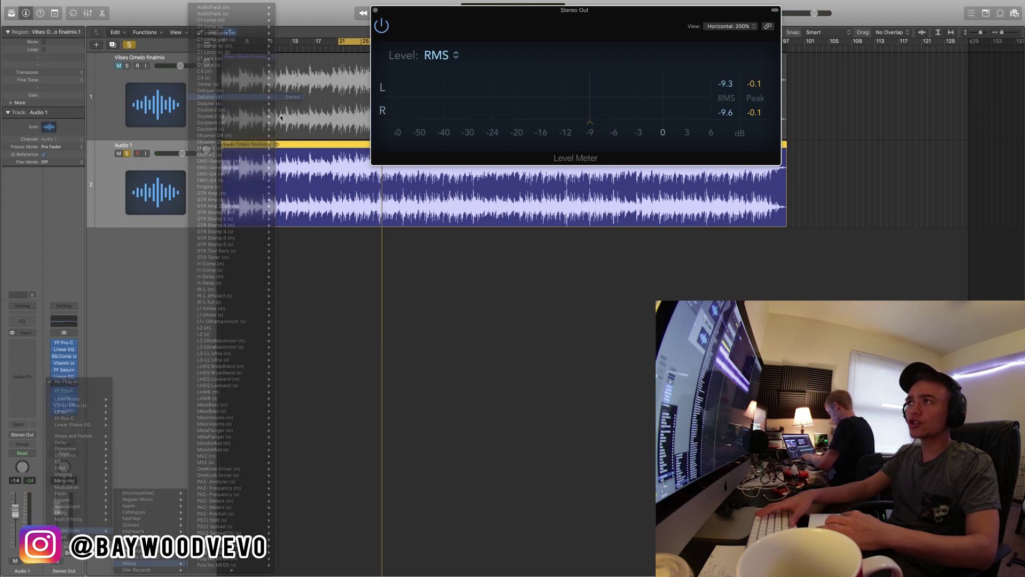
drag(96, 21, 461, 252)
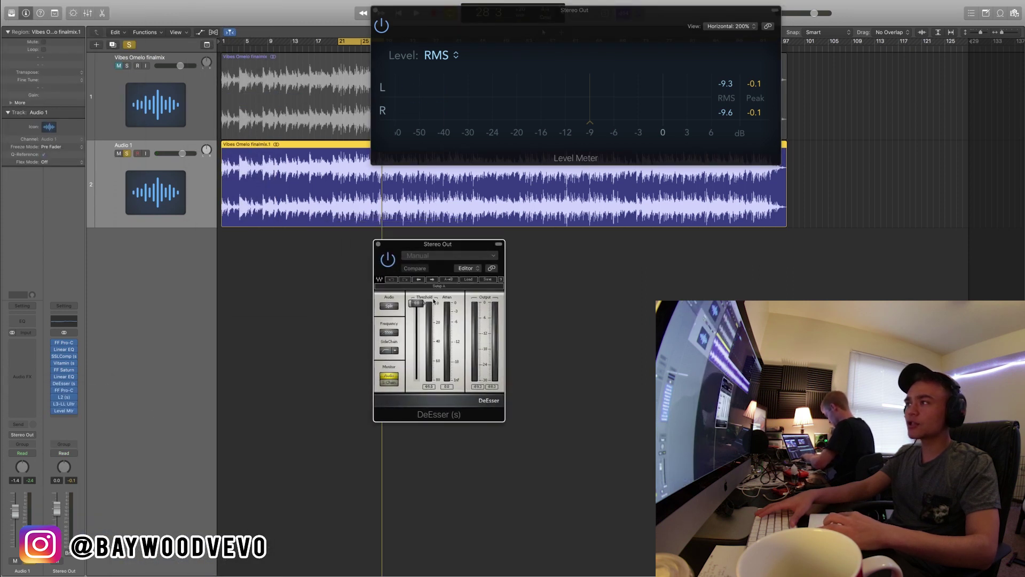
- During playback, set the first Linear Phase EQ's 3400 Hz band to 3550 Hz at 0.5 dB and its 20000 Hz band to -1.1 dB
key(space)
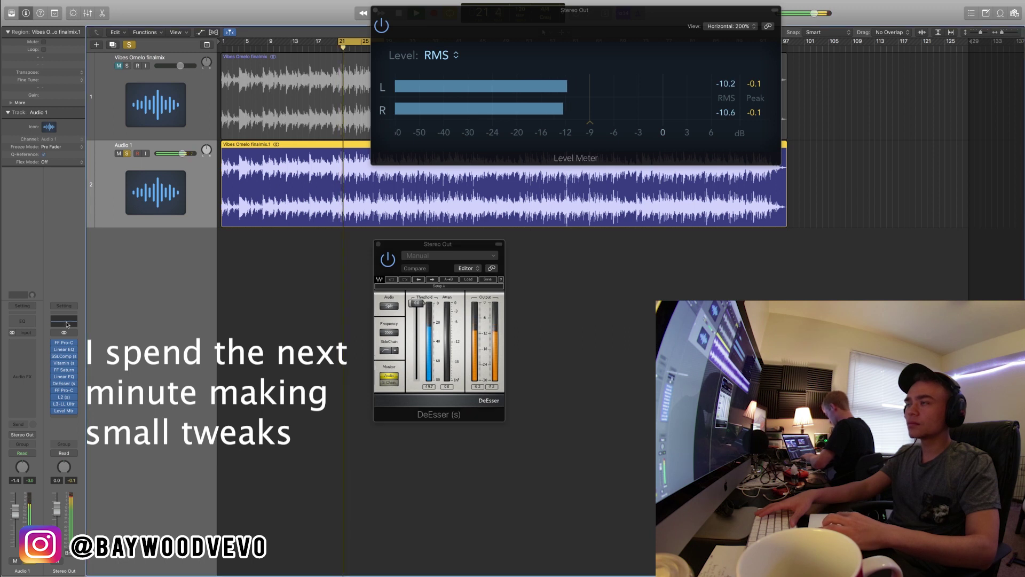
click(63, 349)
drag(387, 30, 369, 26)
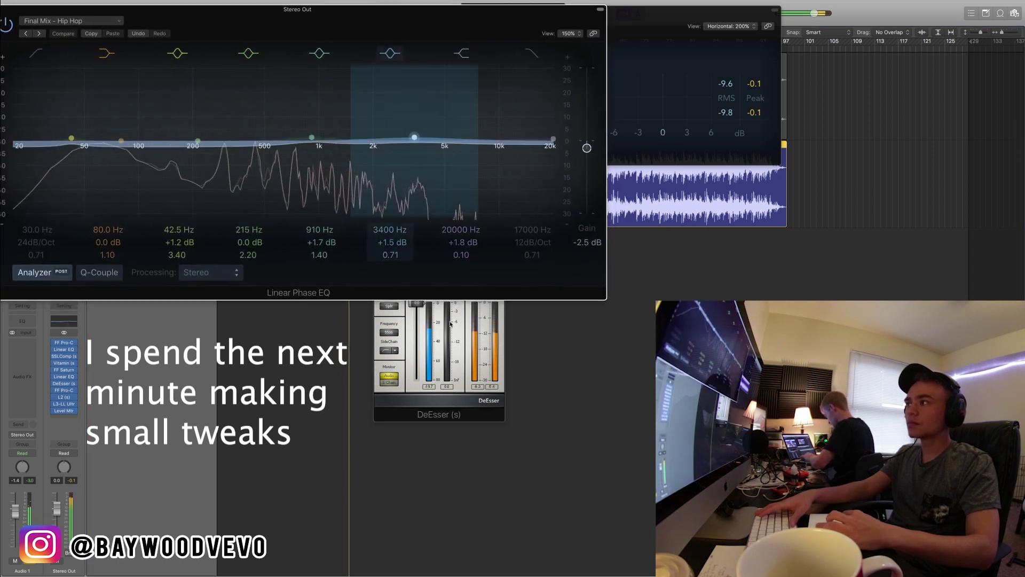
click(430, 307)
drag(430, 272, 400, 278)
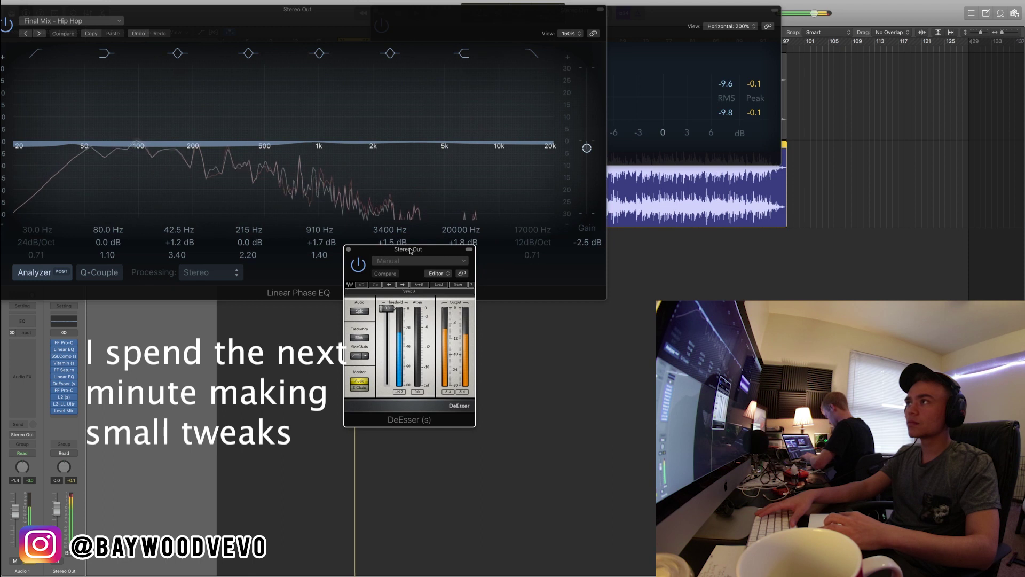
click(394, 164)
drag(395, 165, 396, 170)
drag(548, 167, 549, 173)
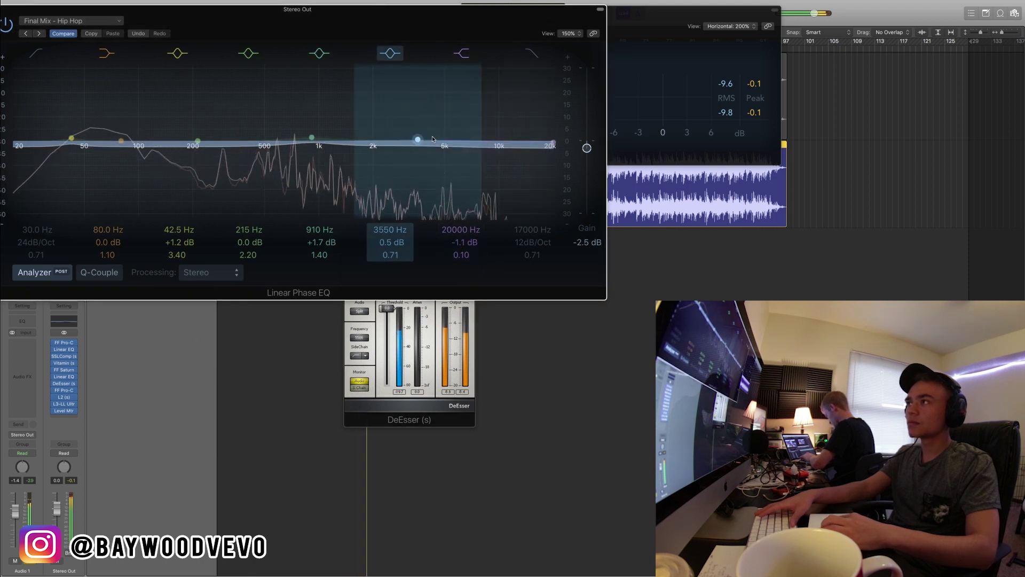
- Try the Loop Chugging O preset in FF Saturn and go back to Magic Mastering bM
click(63, 370)
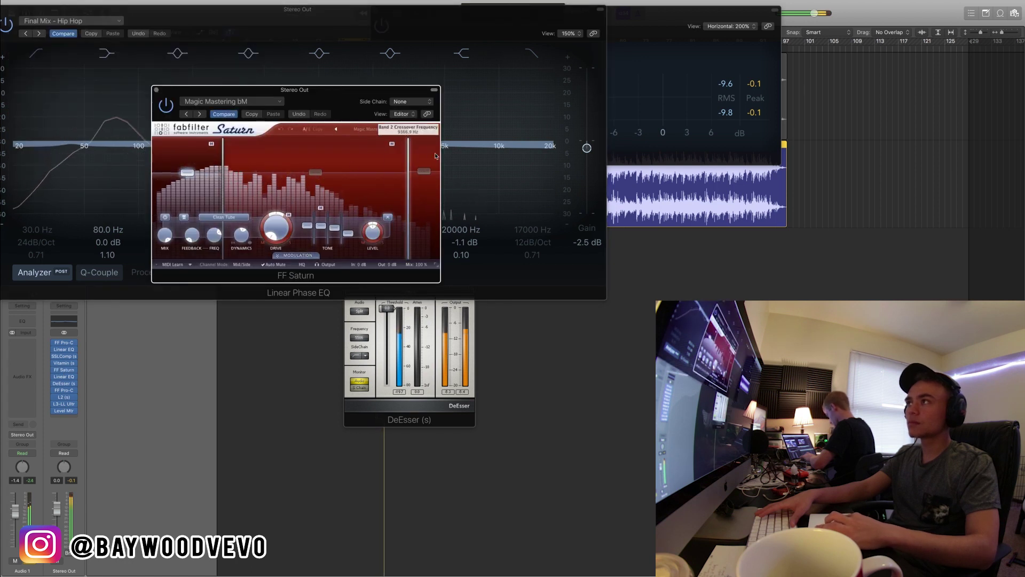
click(374, 129)
mouse_move(373, 139)
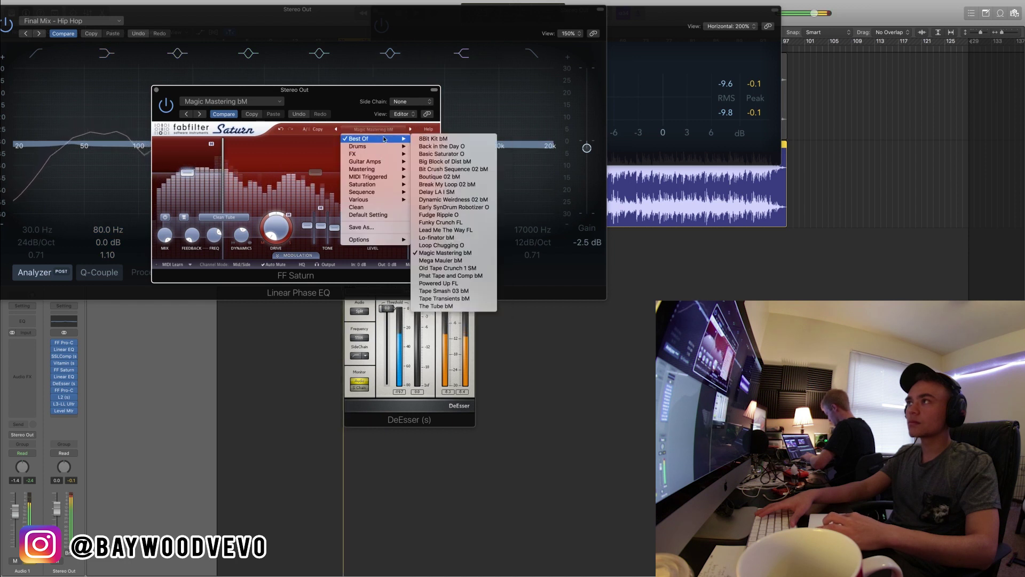
click(428, 246)
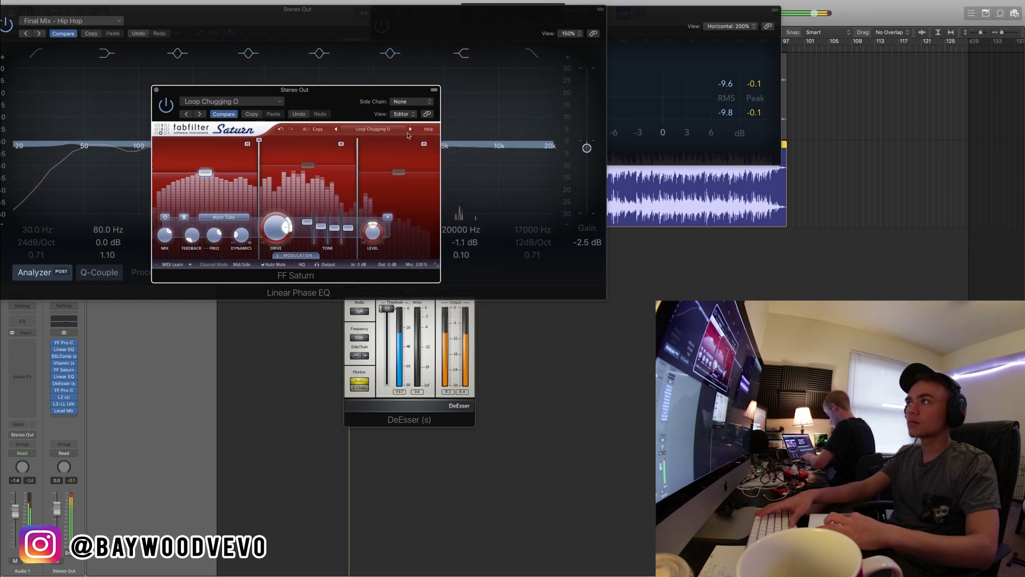
drag(332, 97, 432, 117)
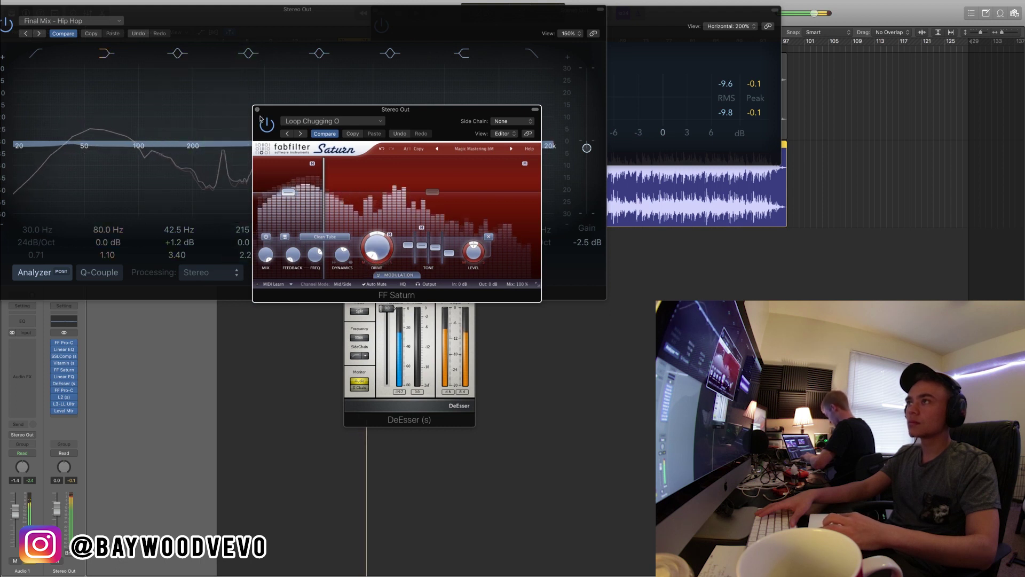
- Adjust FF Saturn's overall output mix by ear and close its window
drag(518, 285, 518, 324)
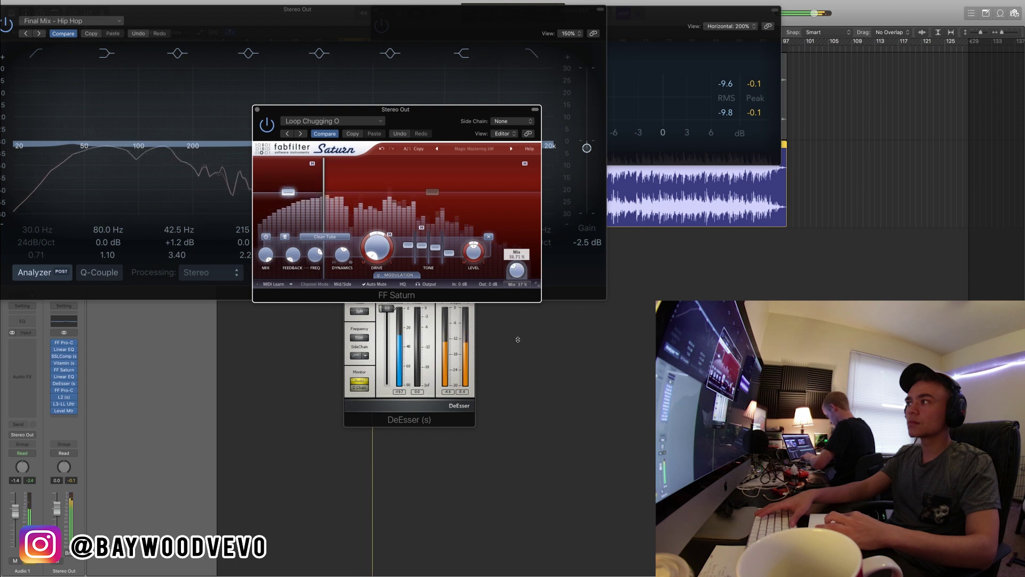
drag(526, 316, 520, 266)
click(319, 88)
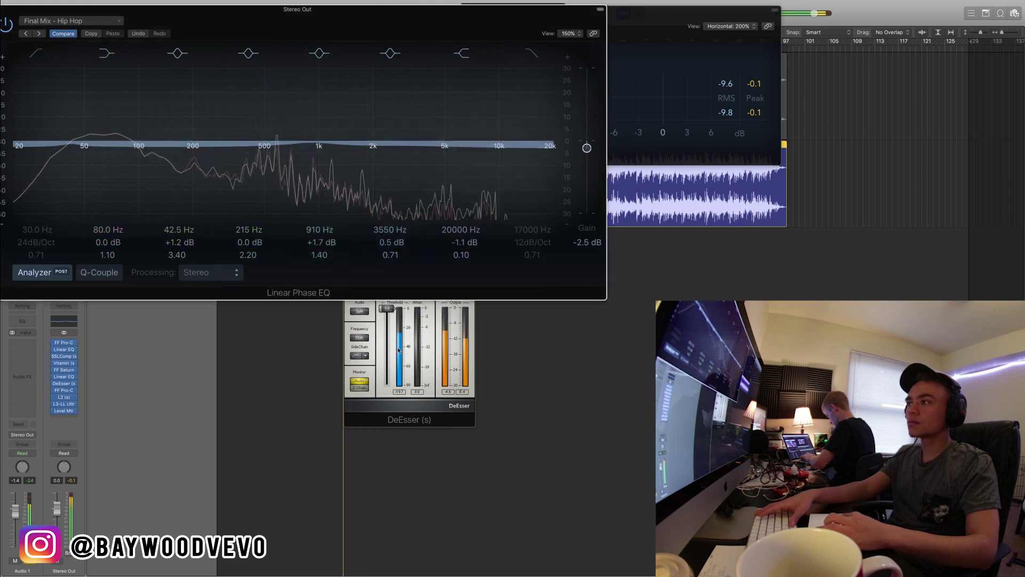
- Lower the DeEsser's threshold by ear and shift the Linear Phase EQ's 3550 Hz band to 3600 Hz
click(386, 309)
drag(389, 308, 388, 336)
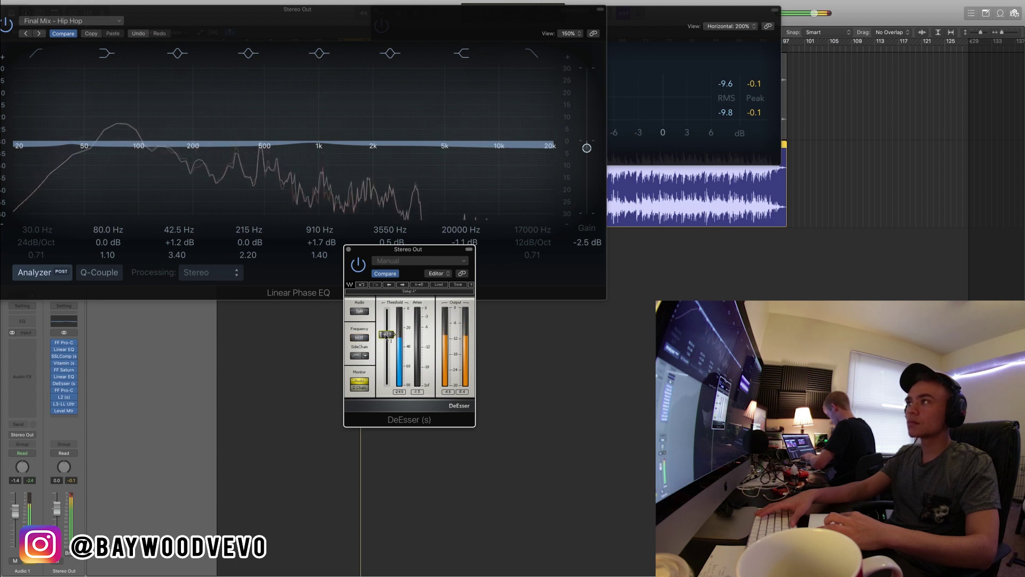
drag(417, 144, 419, 144)
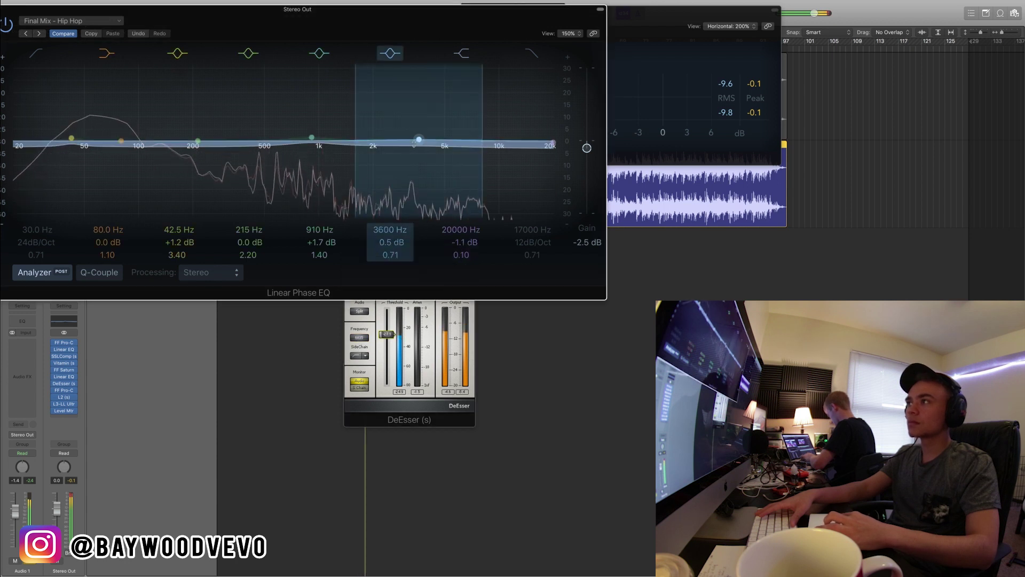
click(384, 407)
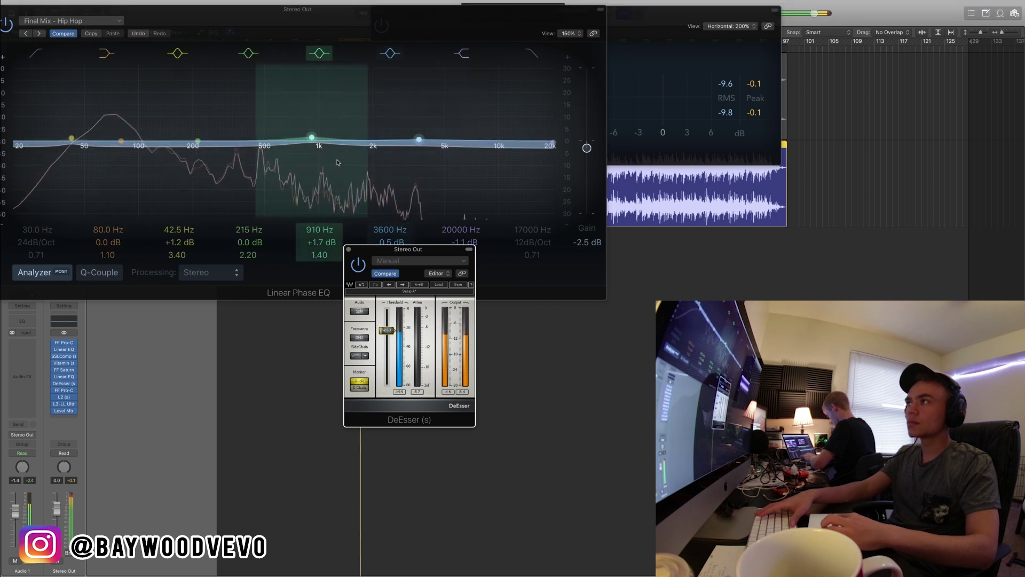
- Move the Linear Phase EQ's 3600 Hz band to 14600 Hz at -1.7 dB and close all open plug-in windows
drag(416, 164, 531, 166)
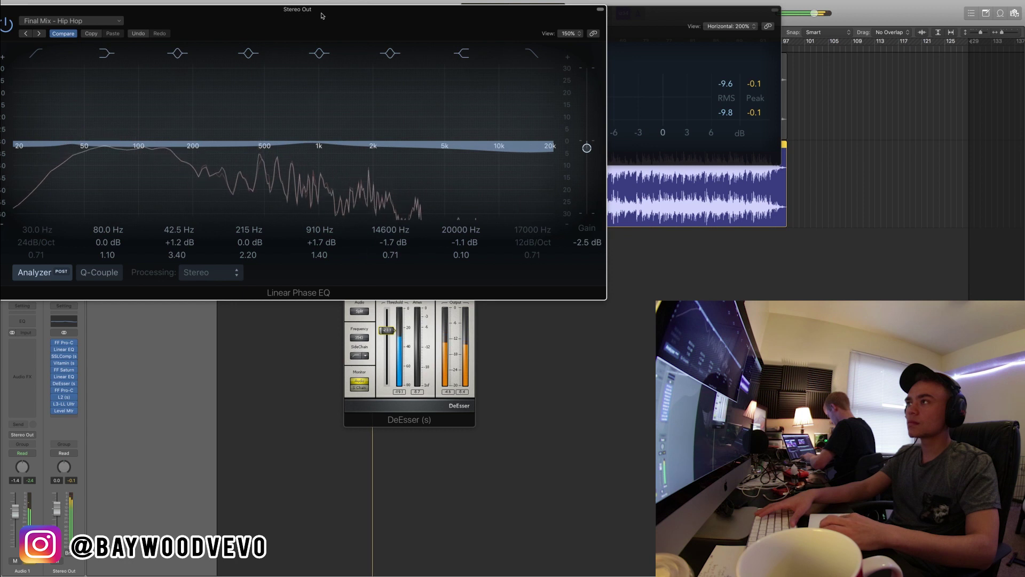
drag(322, 16, 570, 54)
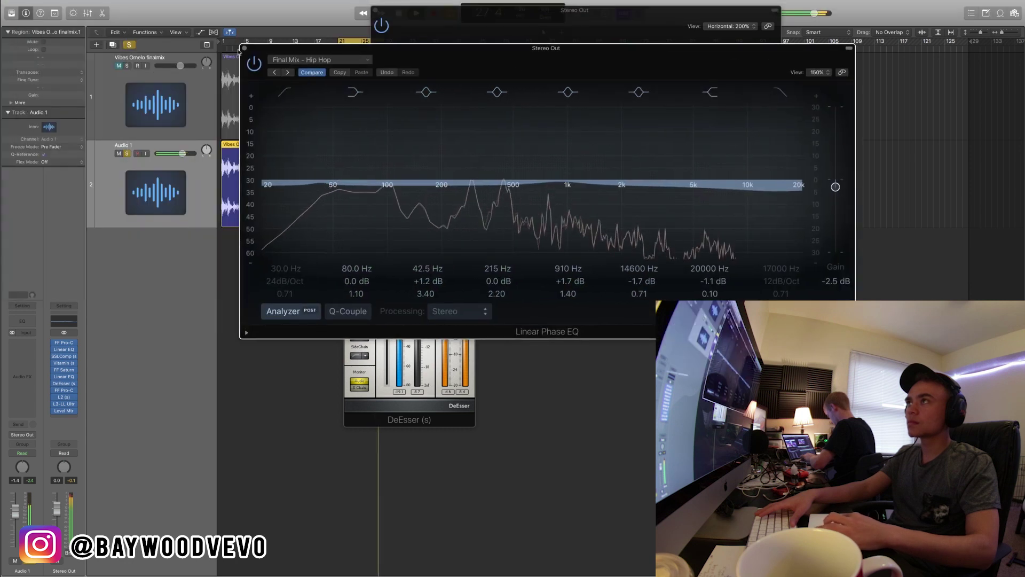
click(242, 48)
click(375, 10)
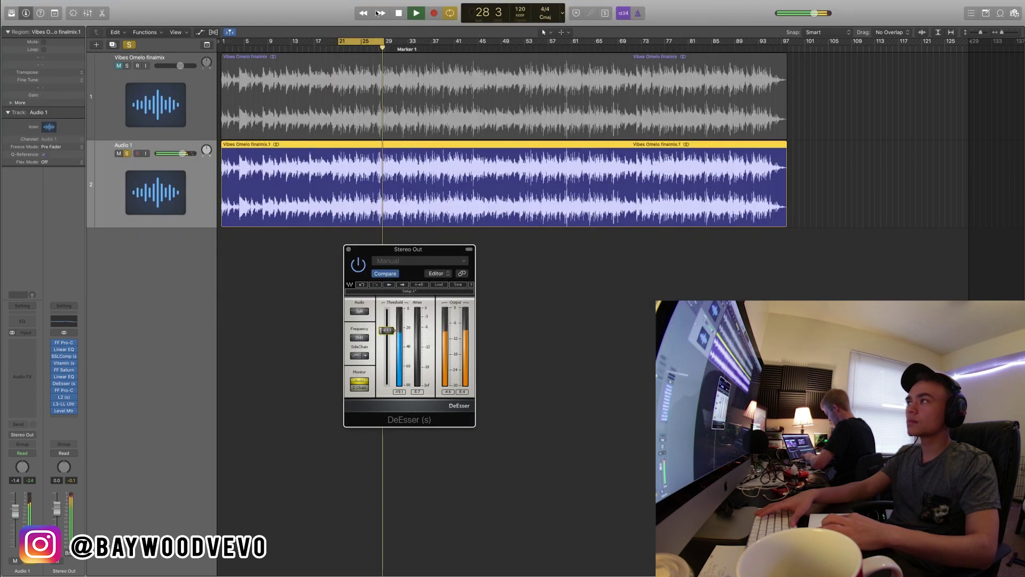
click(348, 249)
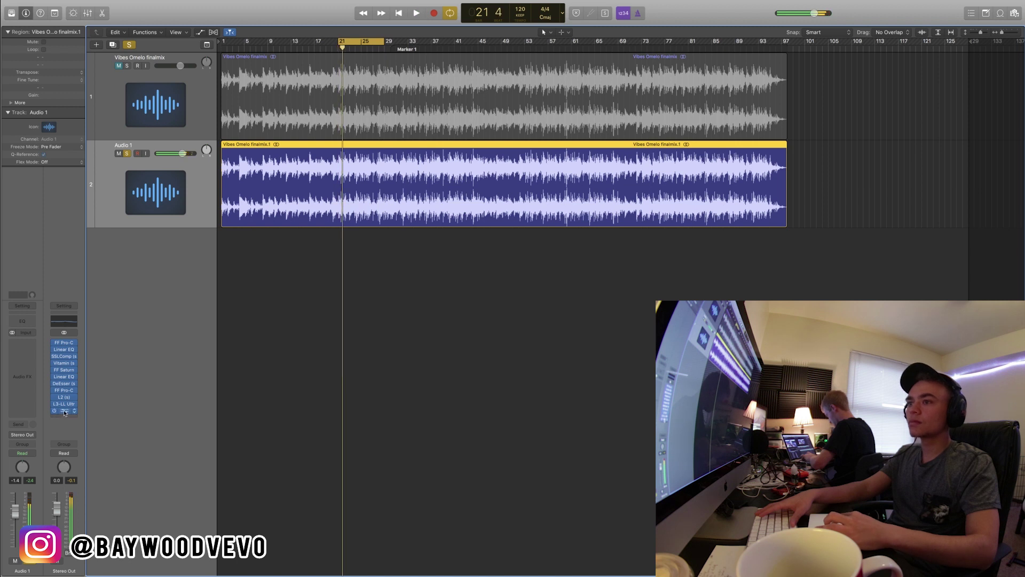
- Reopen the Level Meter, check the L2 limiter's threshold during playback, and close the L2 window
click(64, 410)
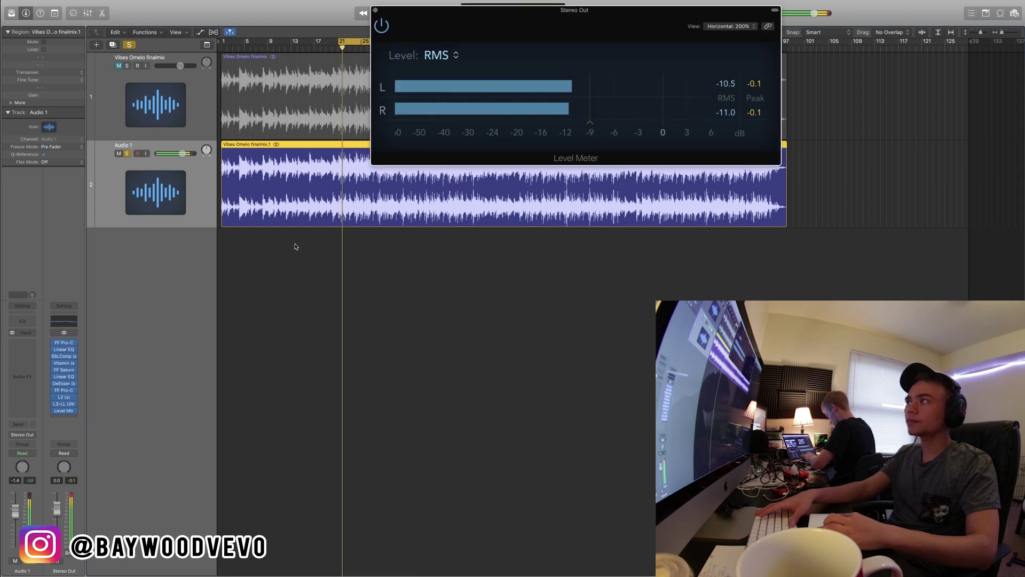
click(64, 398)
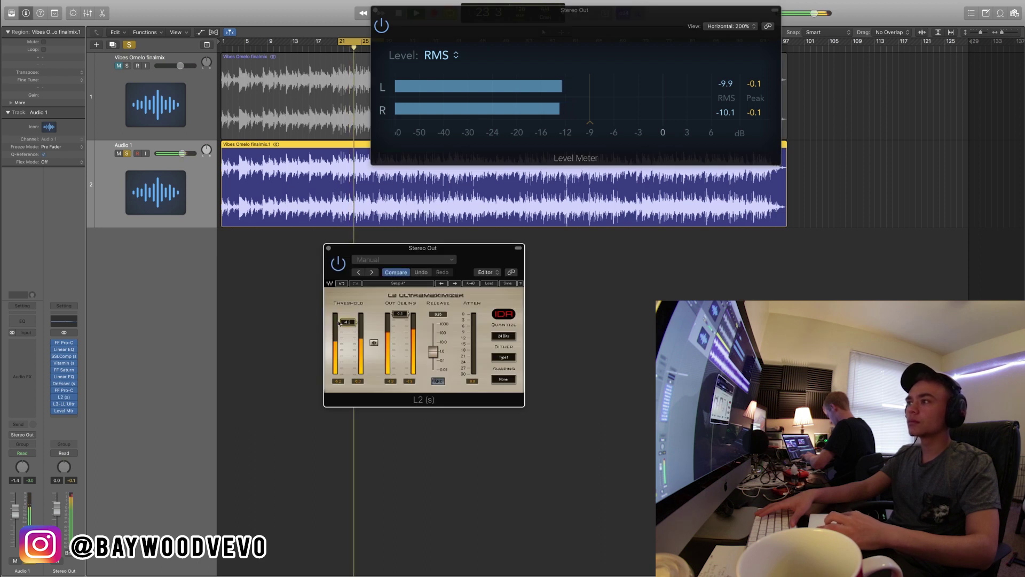
click(329, 247)
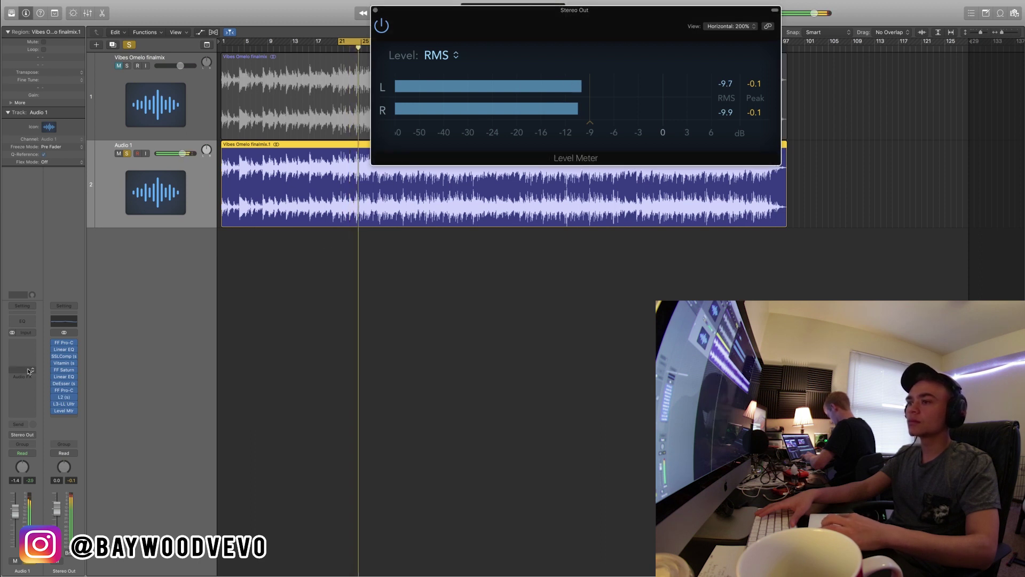
- Lower the L3-LL Ultra's threshold a little more against the RMS meter and close its window
click(63, 403)
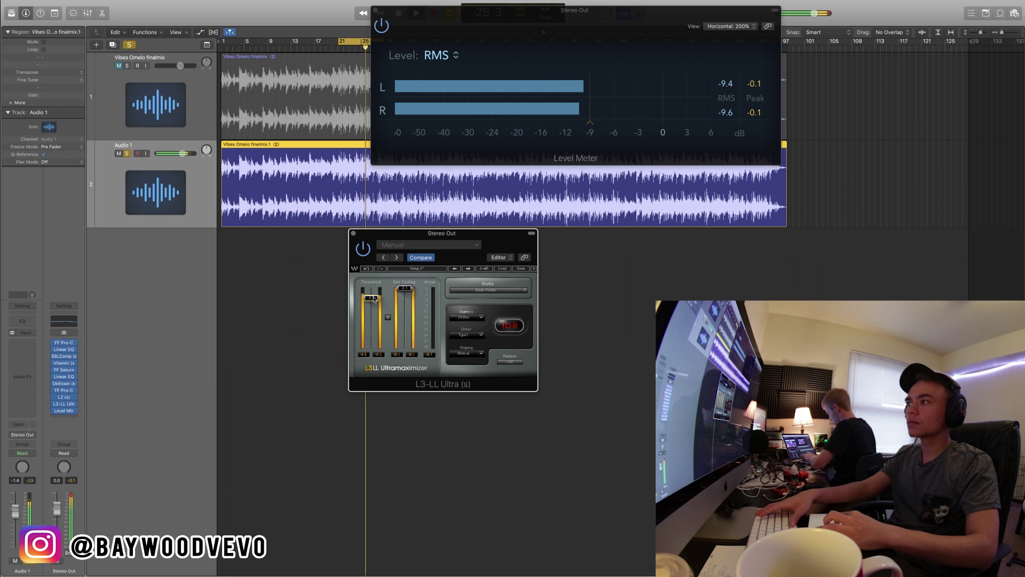
drag(374, 298, 374, 301)
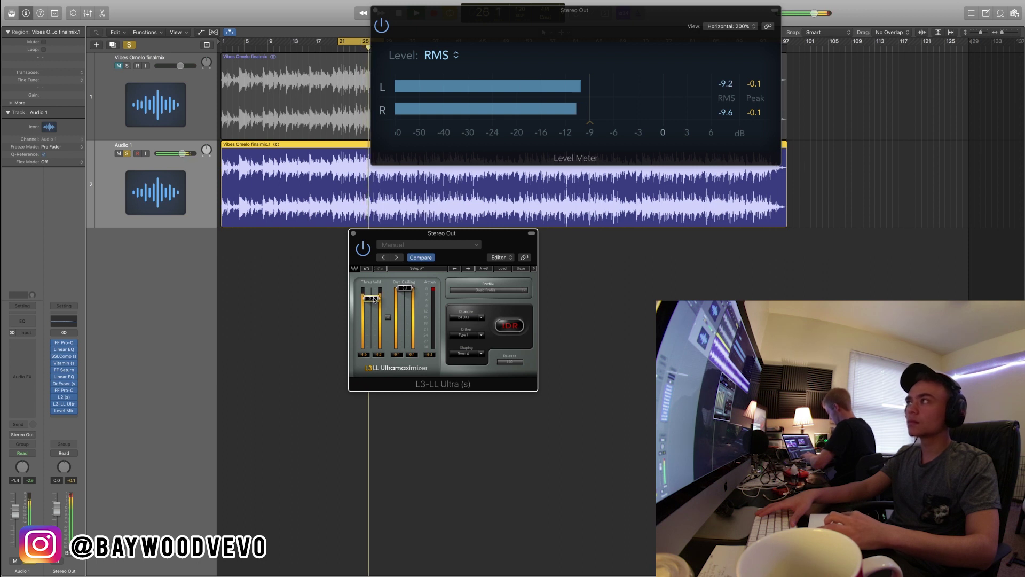
click(353, 233)
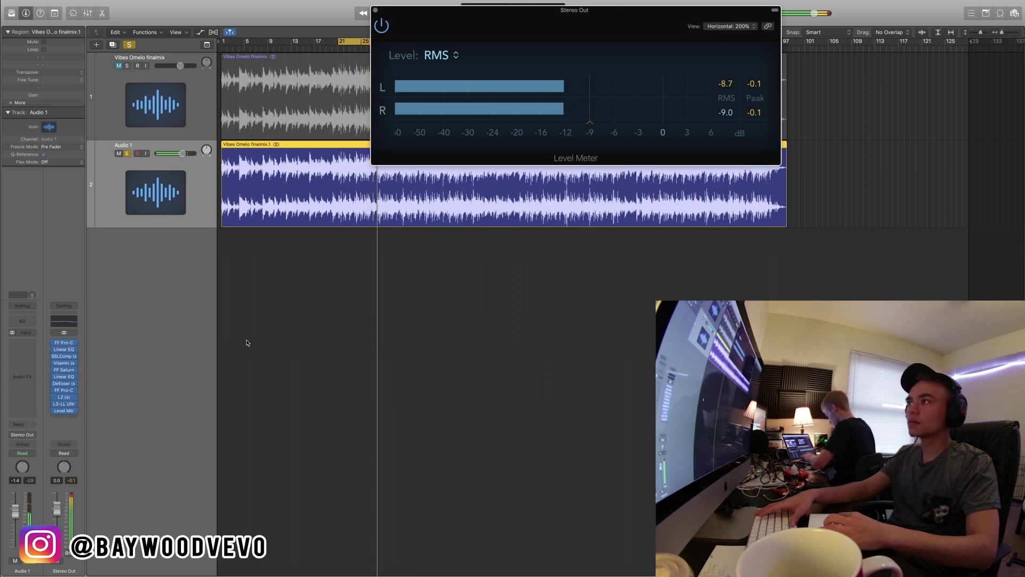
- Insert the Waves S1 Imager stereo plug-in after the Level Meter on the Stereo Out channel
click(63, 418)
mouse_move(101, 565)
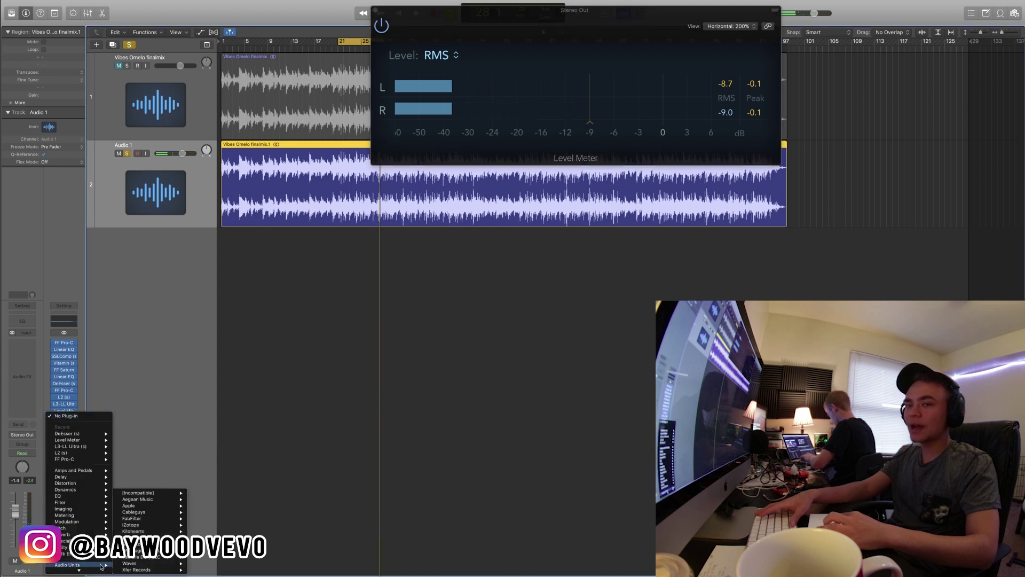
mouse_move(155, 563)
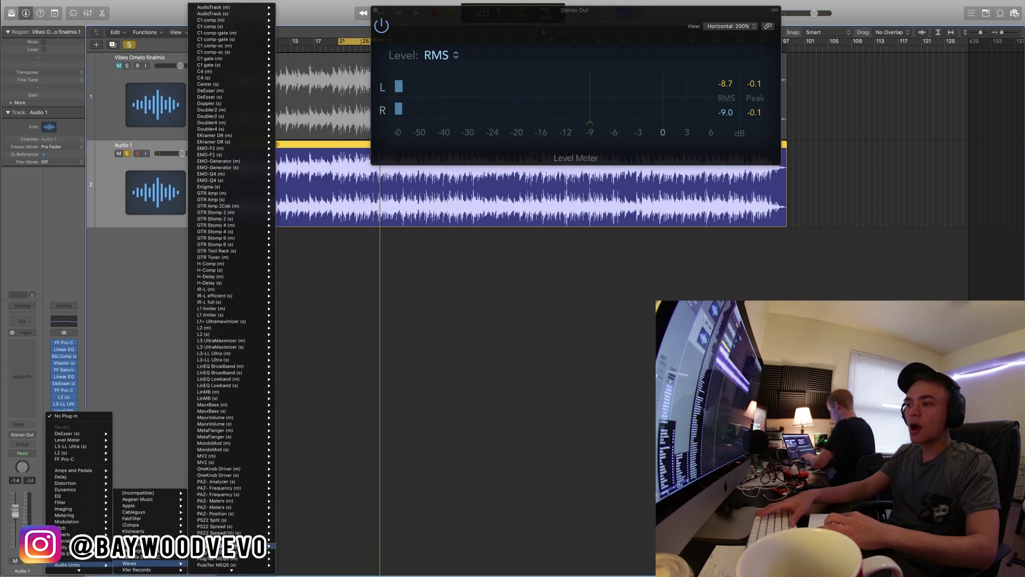
scroll(230, 534, down, 10)
mouse_move(254, 408)
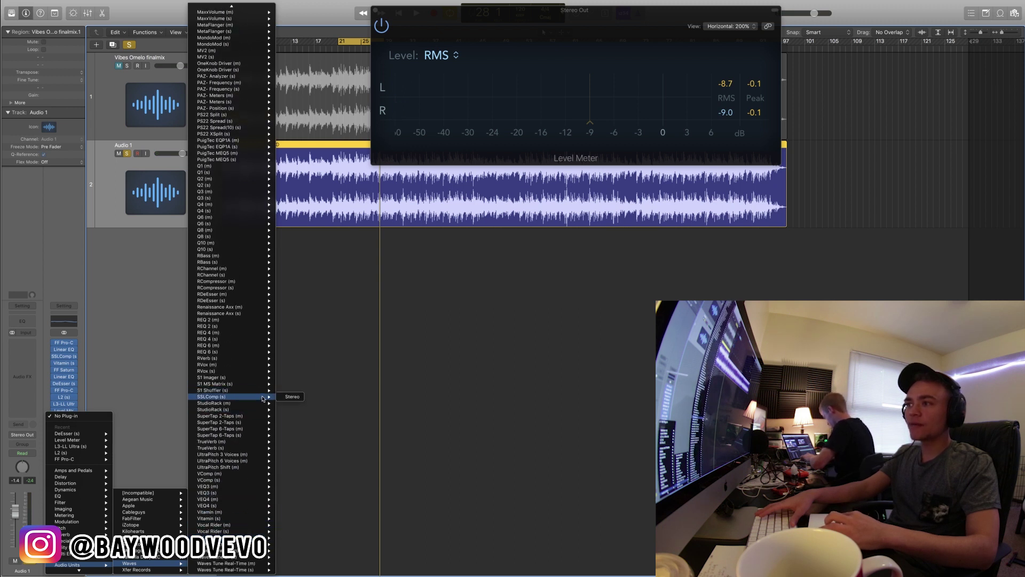
click(292, 377)
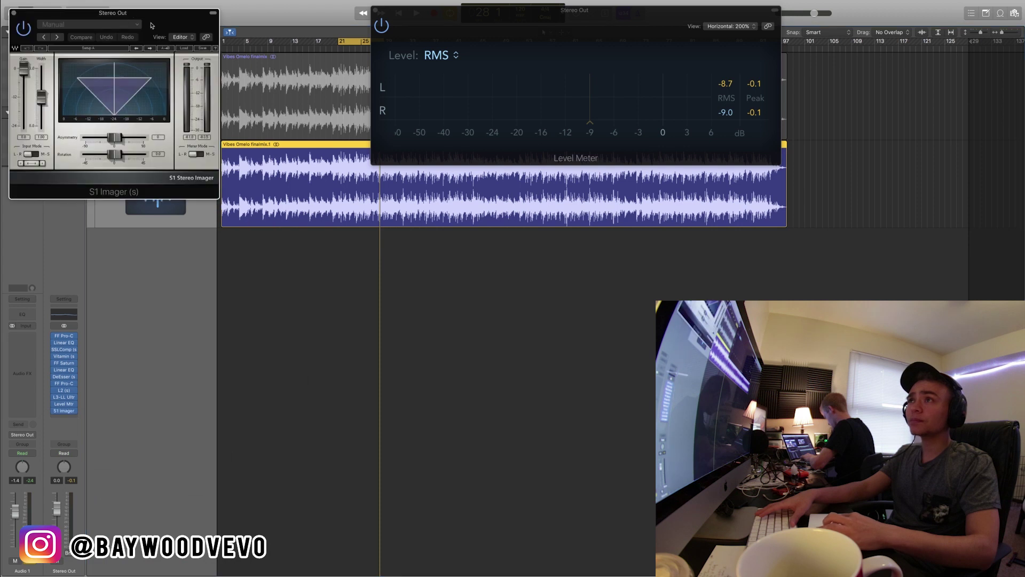
- Widen the stereo image slightly with the S1 Imager's width control and close its window
drag(157, 22, 473, 296)
drag(355, 368, 355, 365)
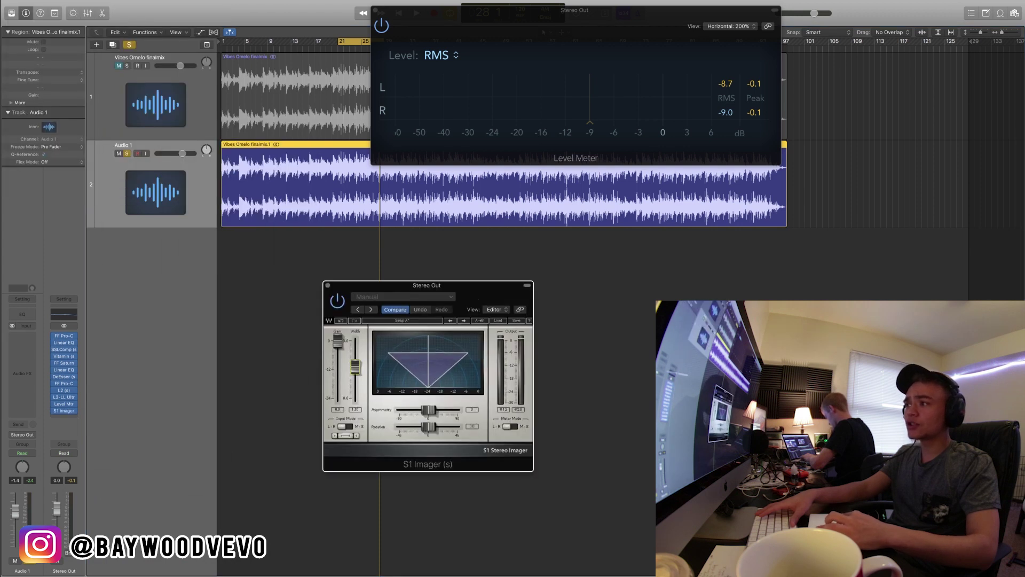
click(328, 285)
- Compare the unprocessed mix with the master by playing it with all Stereo Out plug-ins bypassed and re-enabled
key(space)
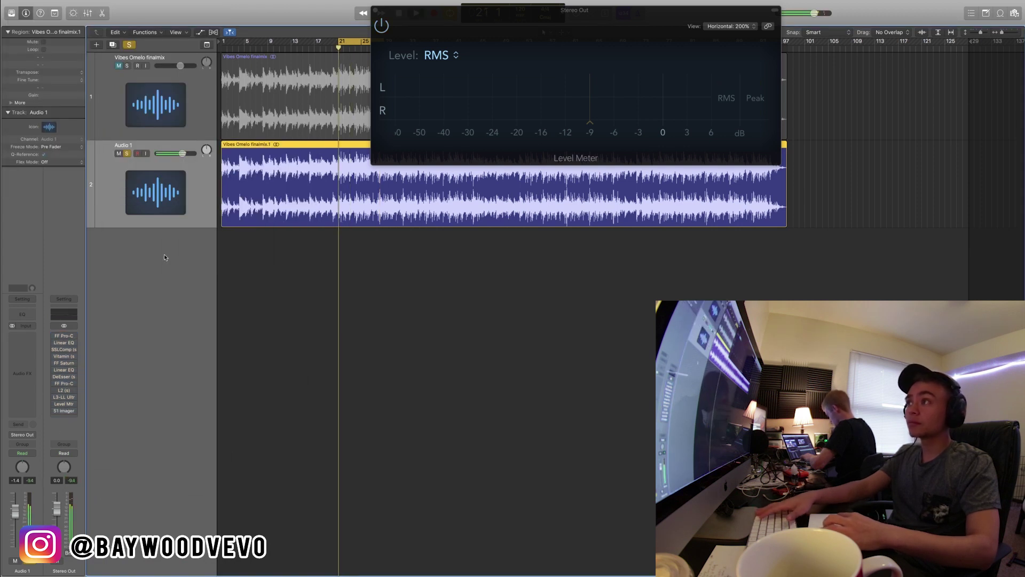
mouse_move(56, 338)
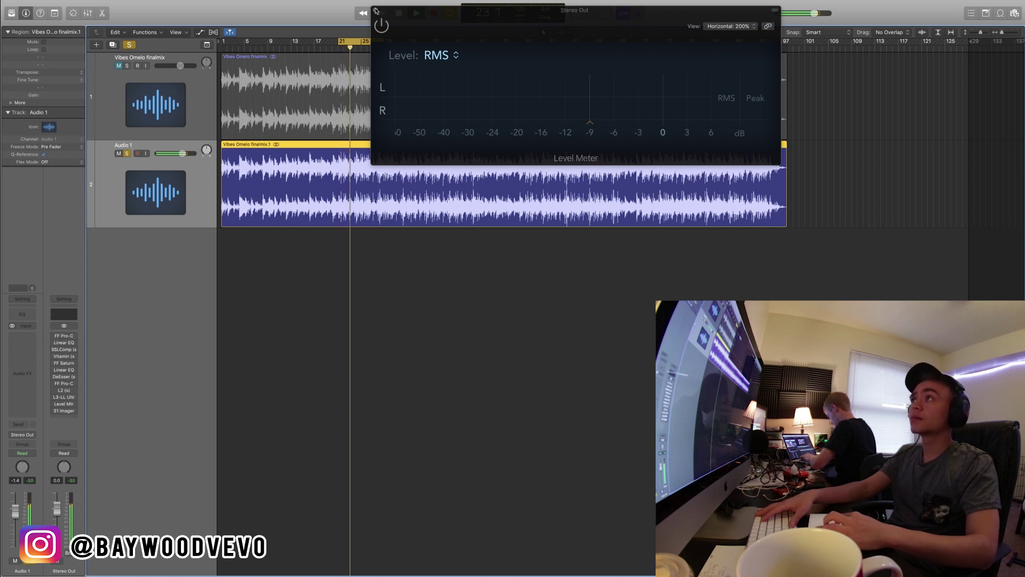
alt+click(55, 336)
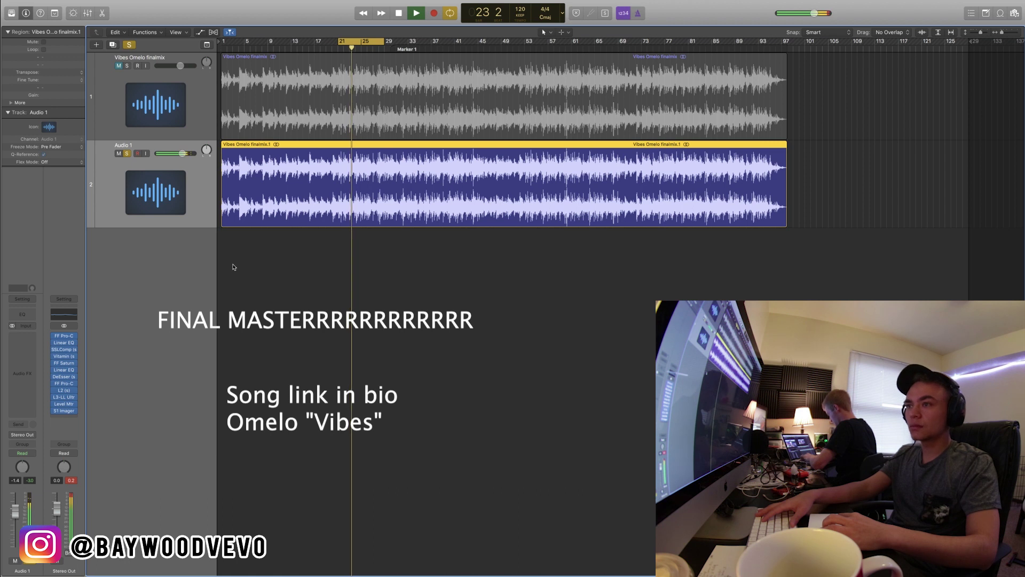
- Check the SSLComp's compression during playback, and extend the cycle range's end to about bar 73 before stopping
click(65, 352)
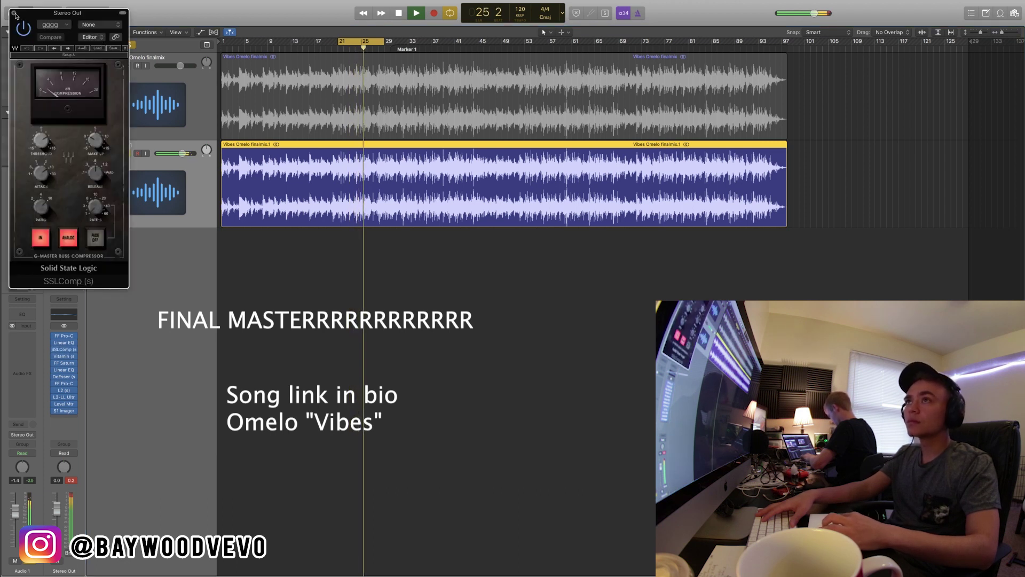
click(66, 351)
drag(383, 41, 645, 79)
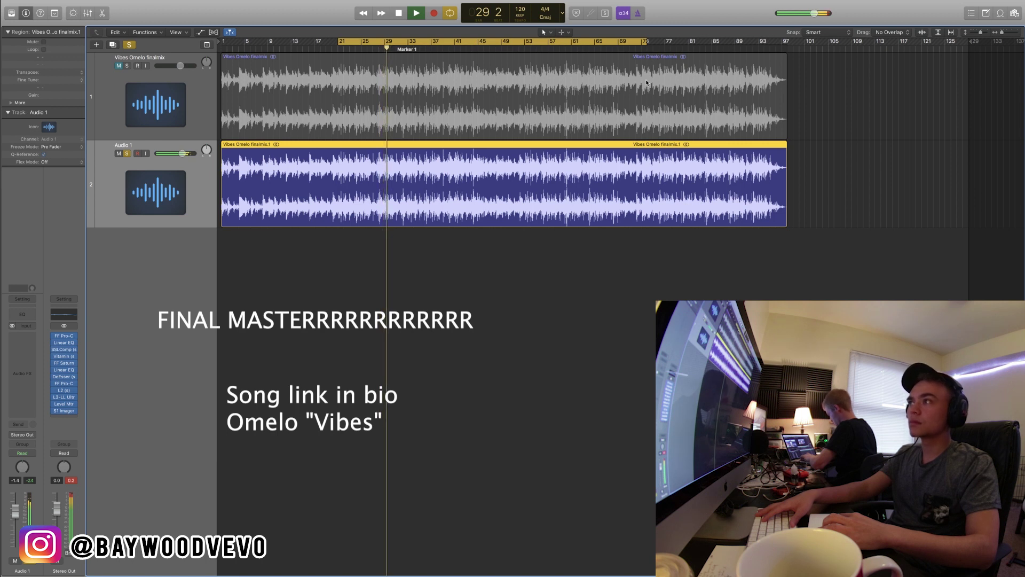
key(space)
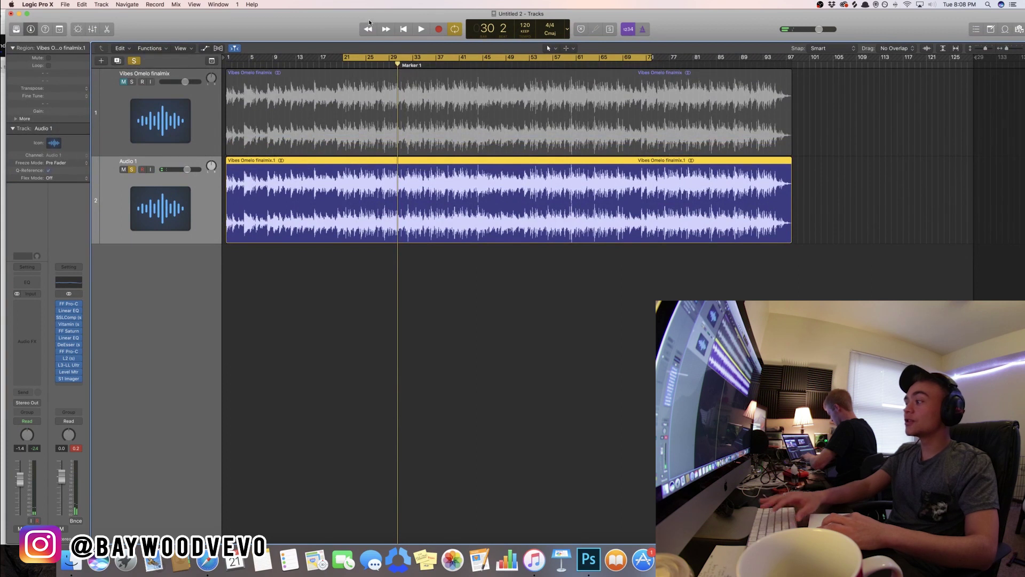